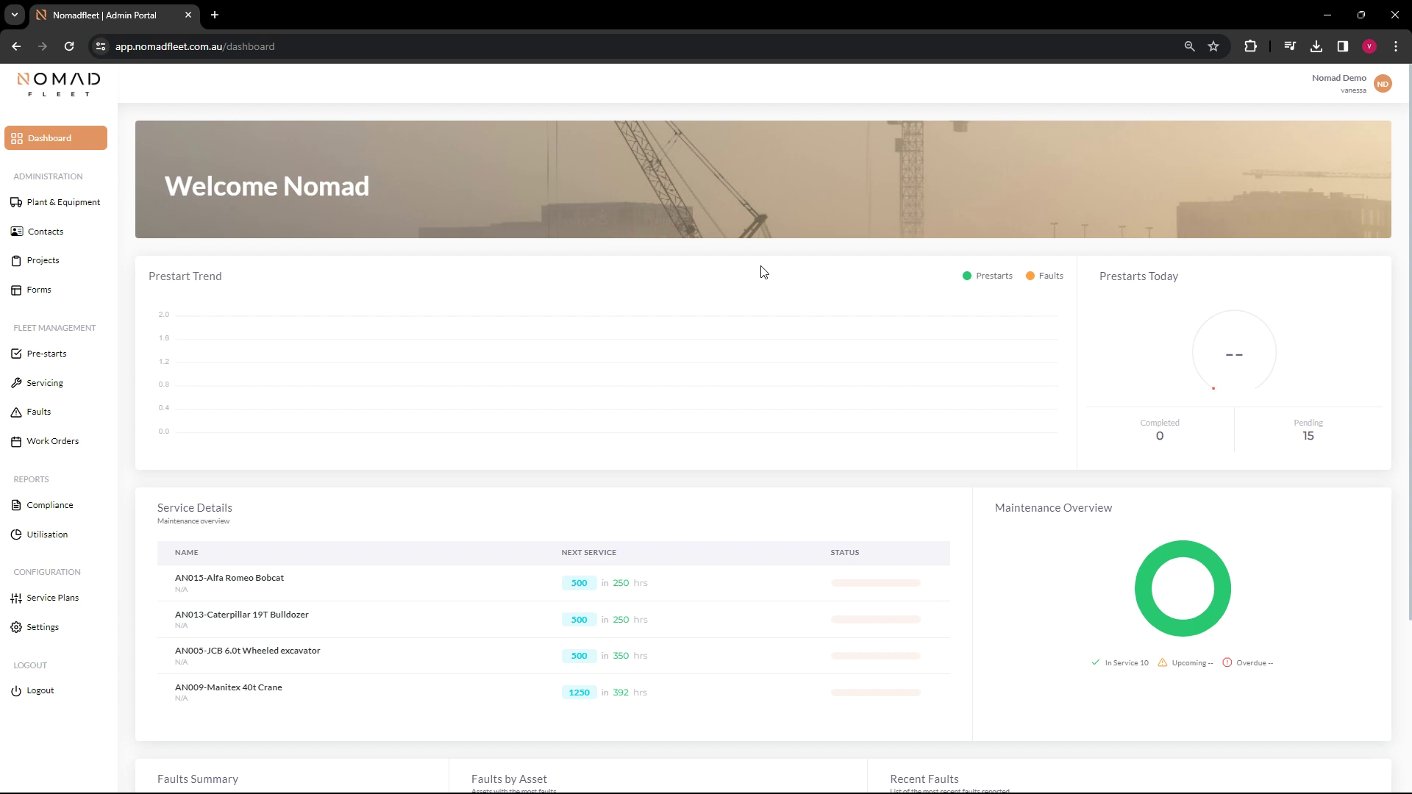
Review the Plant & Equipment list and the fleet's plant servicing status.
{"action": "left_click", "coordinate": [94, 203]}
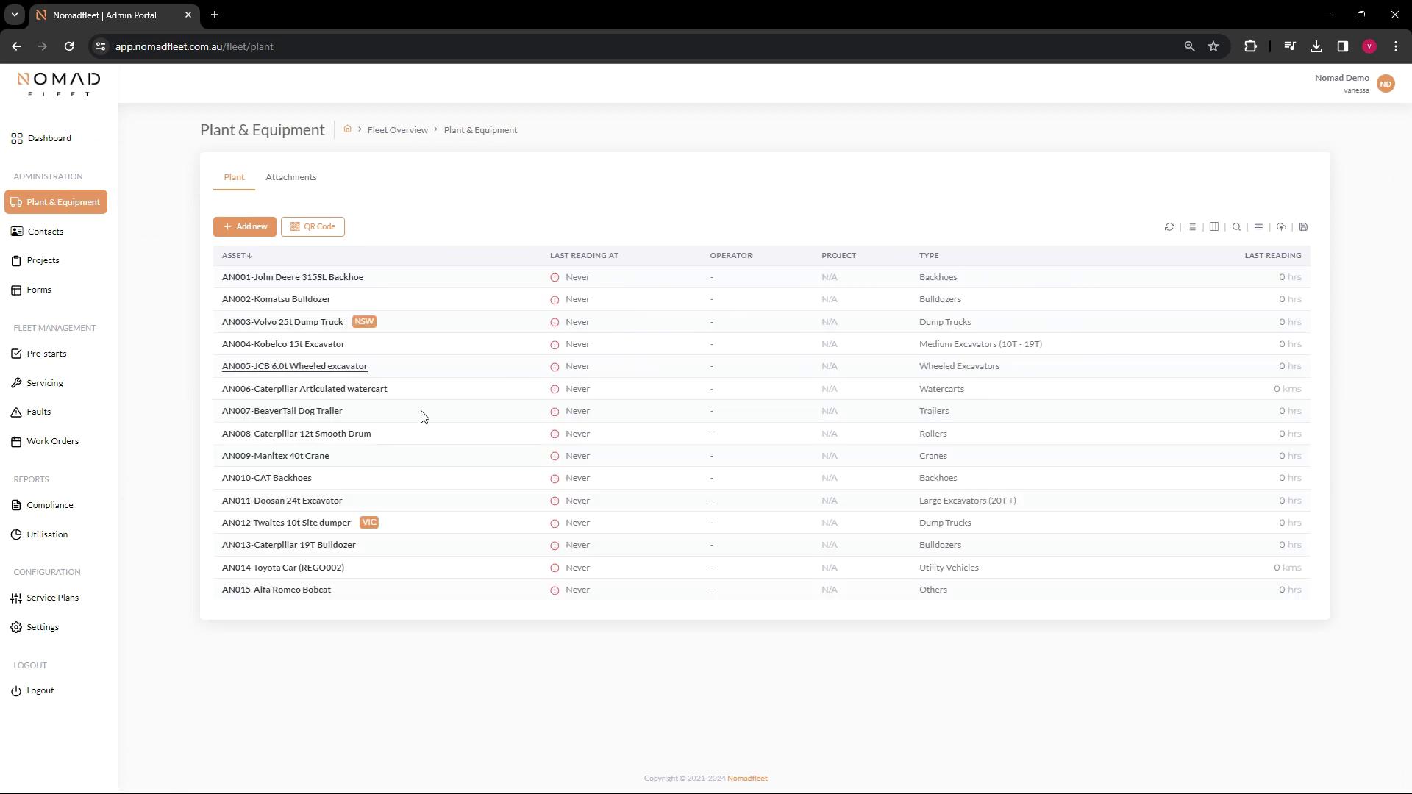
{"action": "left_click", "coordinate": [77, 388]}
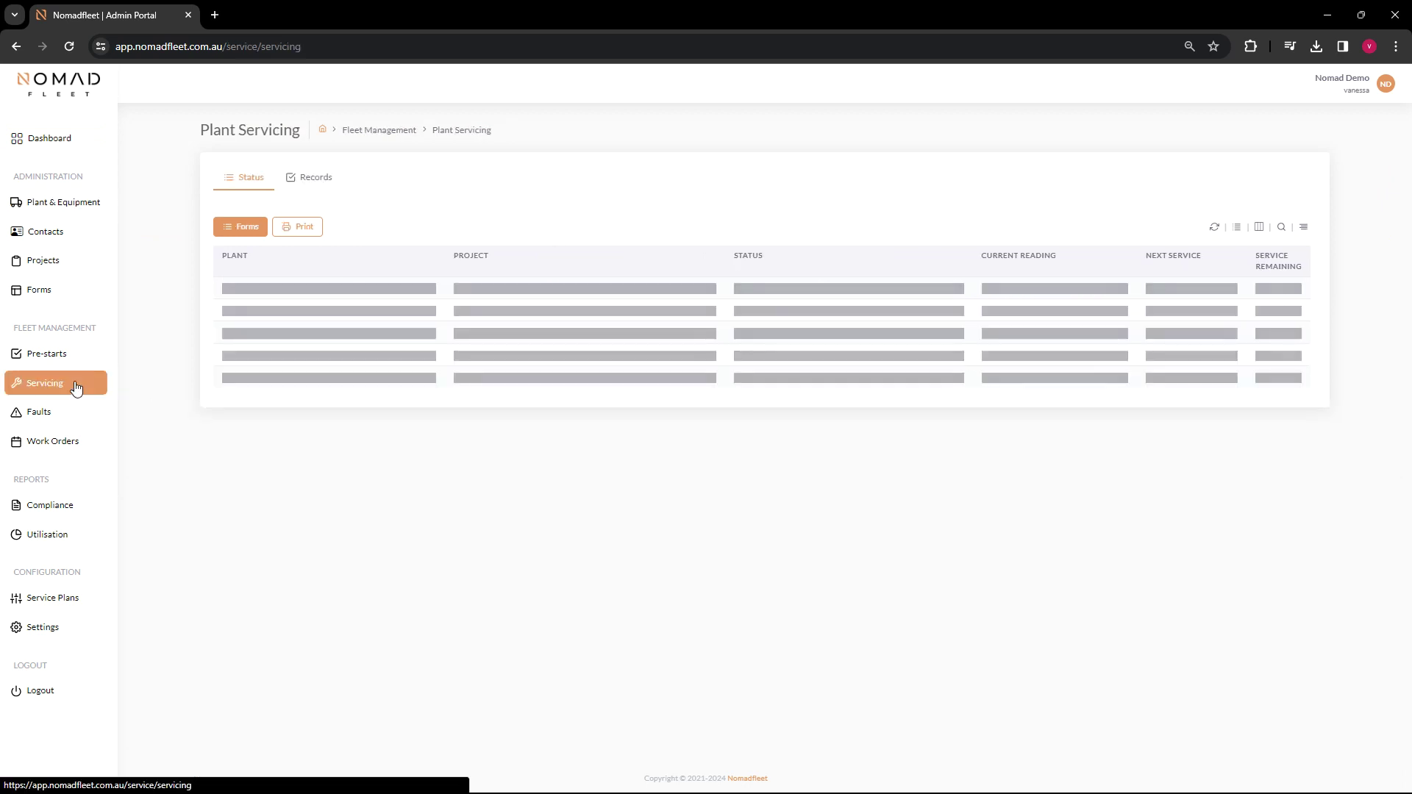
{"action": "mouse_move", "coordinate": [367, 298]}
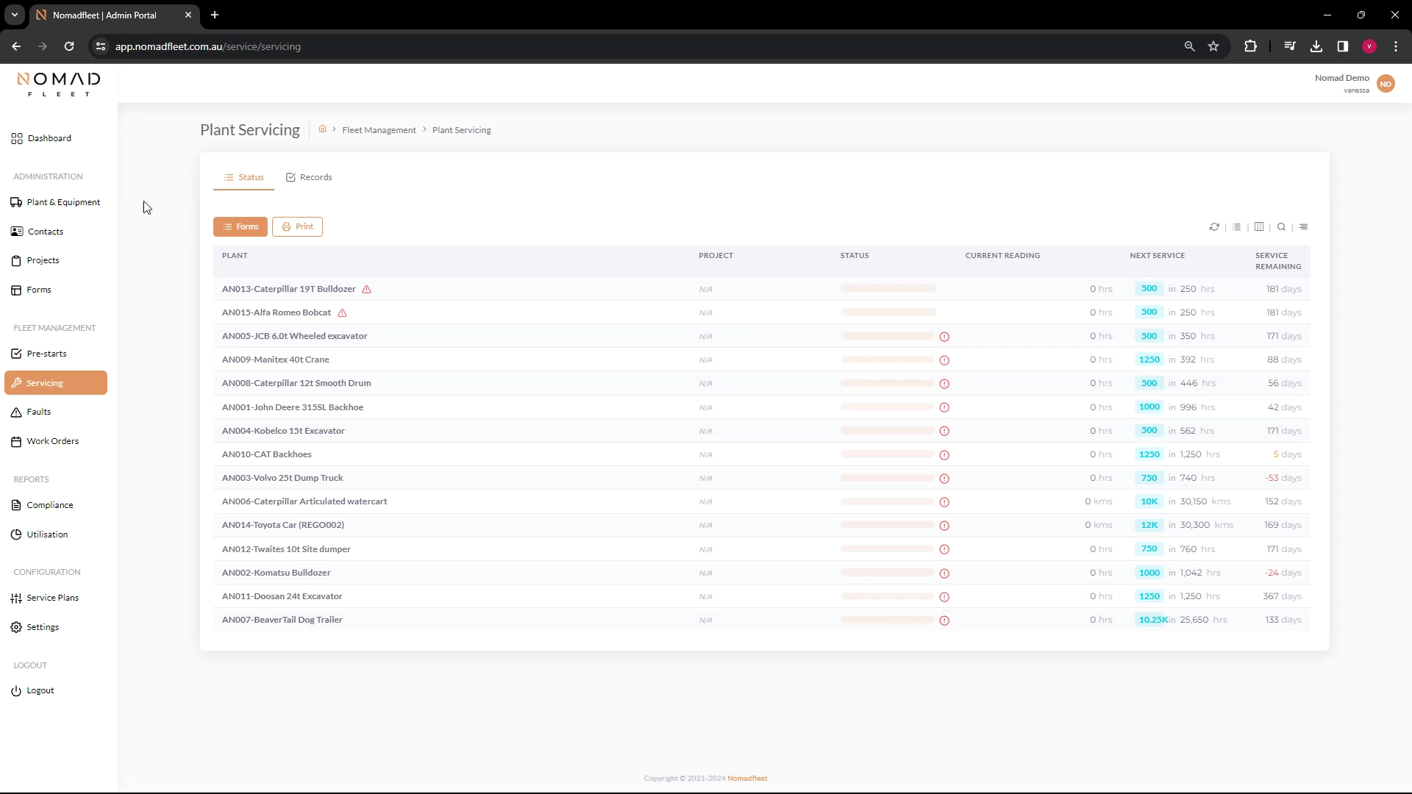
Export the Plant & Equipment list as a CSV file and open it in a maximized Excel window.
{"action": "left_click", "coordinate": [101, 209]}
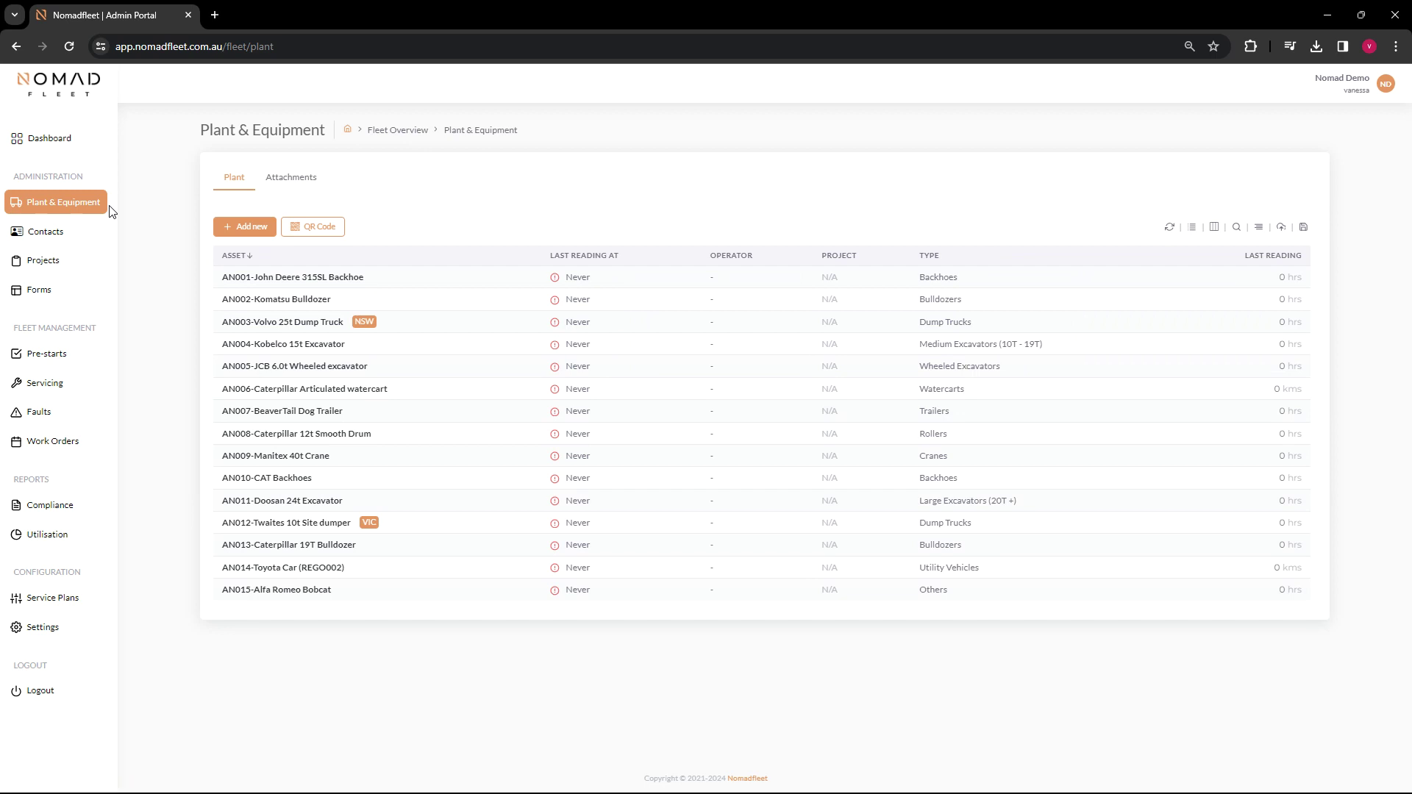
{"action": "left_click", "coordinate": [1304, 228]}
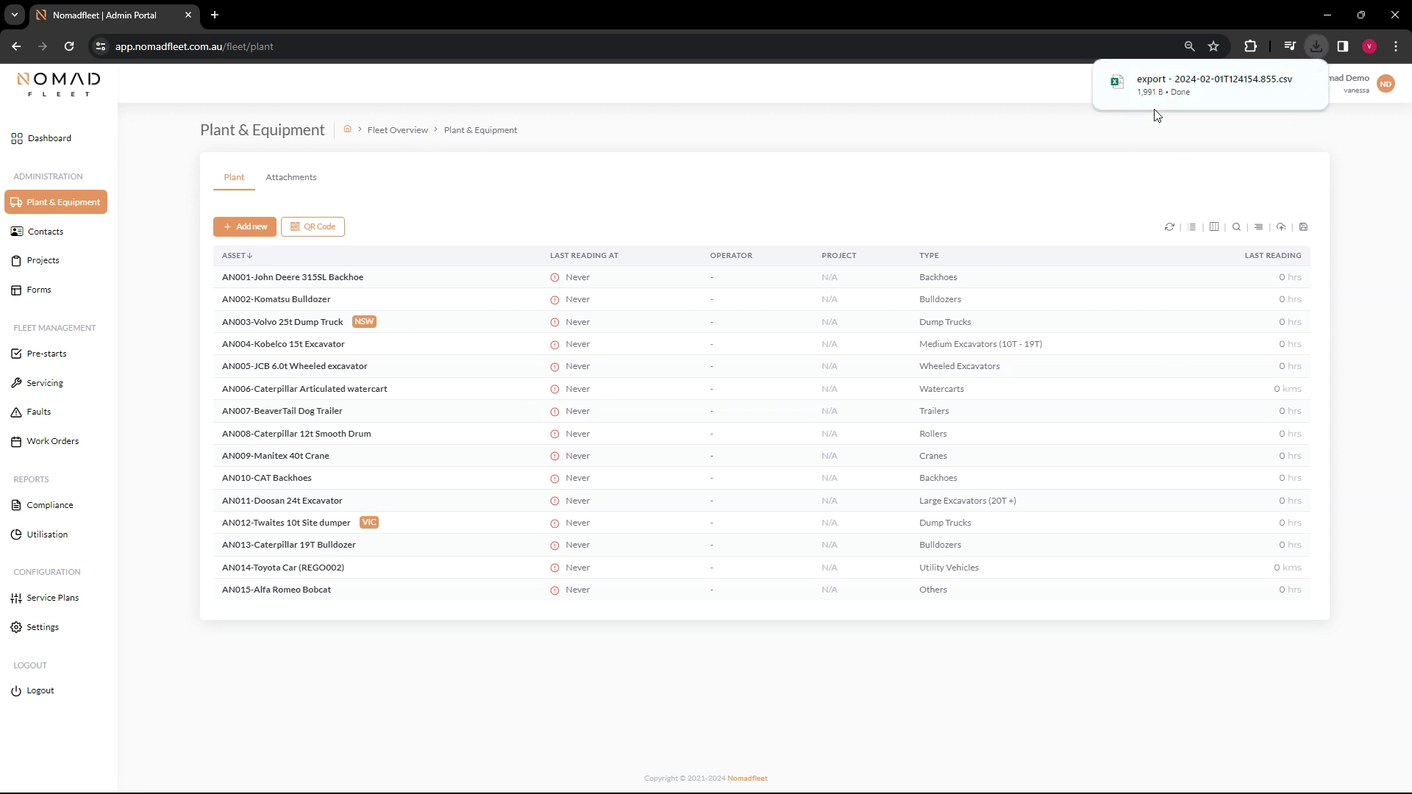
{"action": "mouse_move", "coordinate": [1166, 87]}
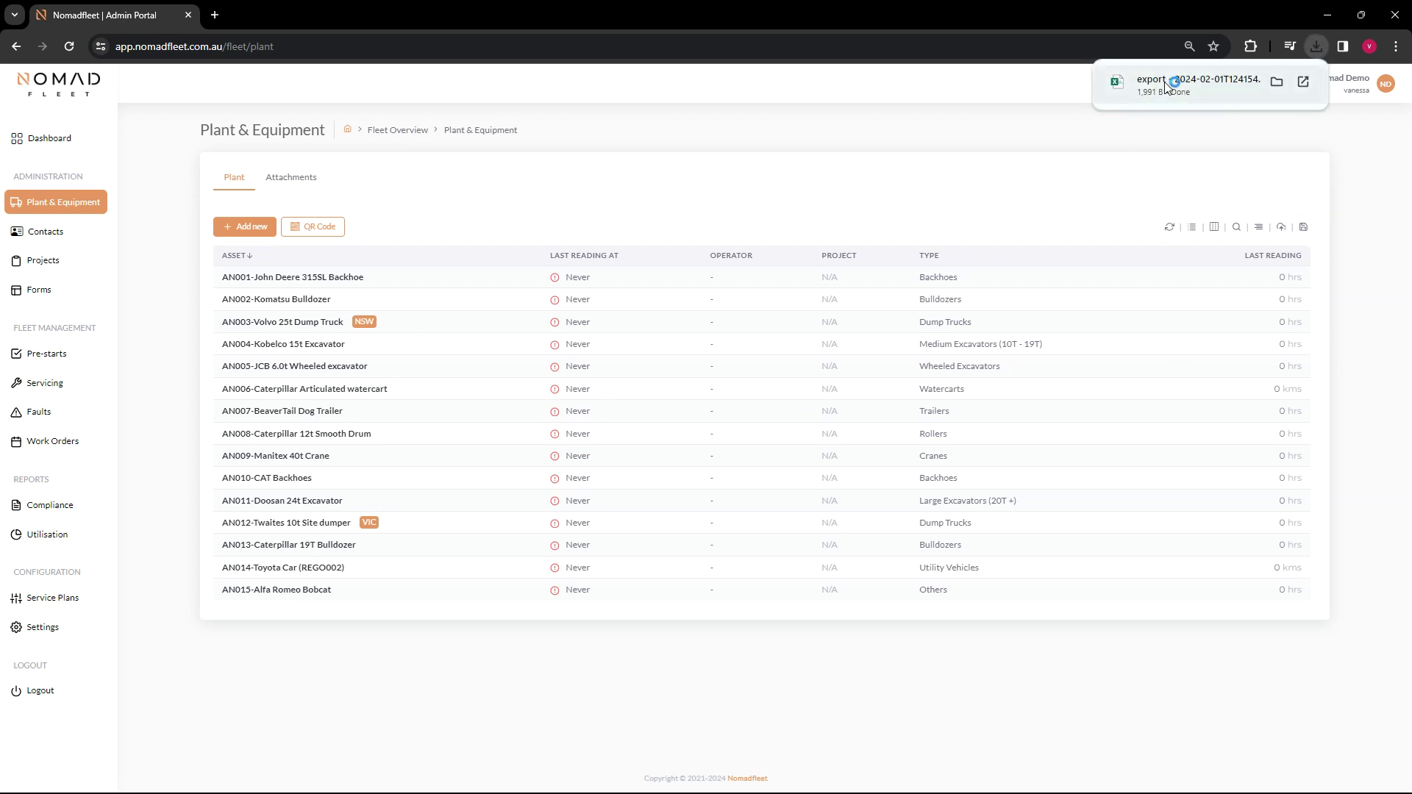
{"action": "left_click", "coordinate": [1166, 87]}
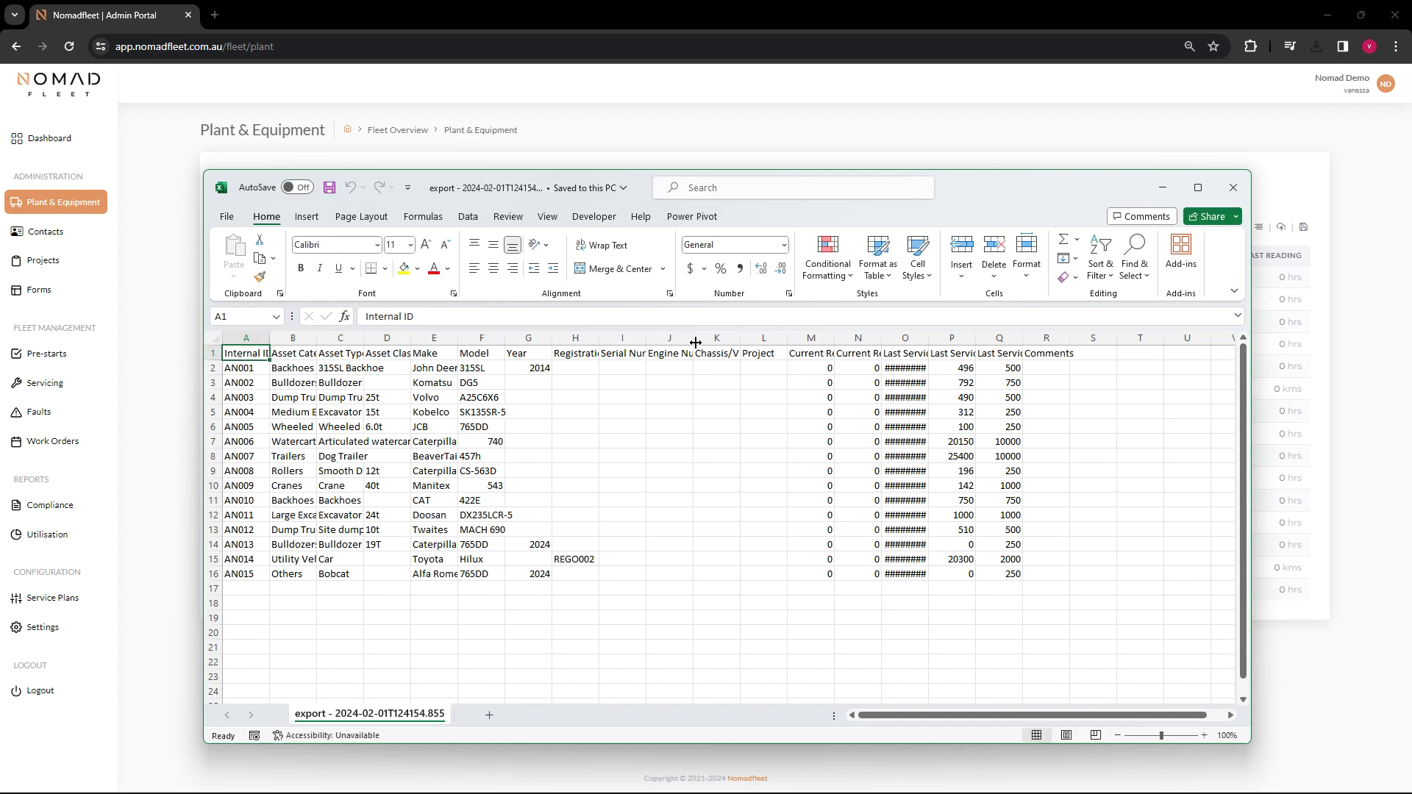
{"action": "left_click", "coordinate": [1198, 187]}
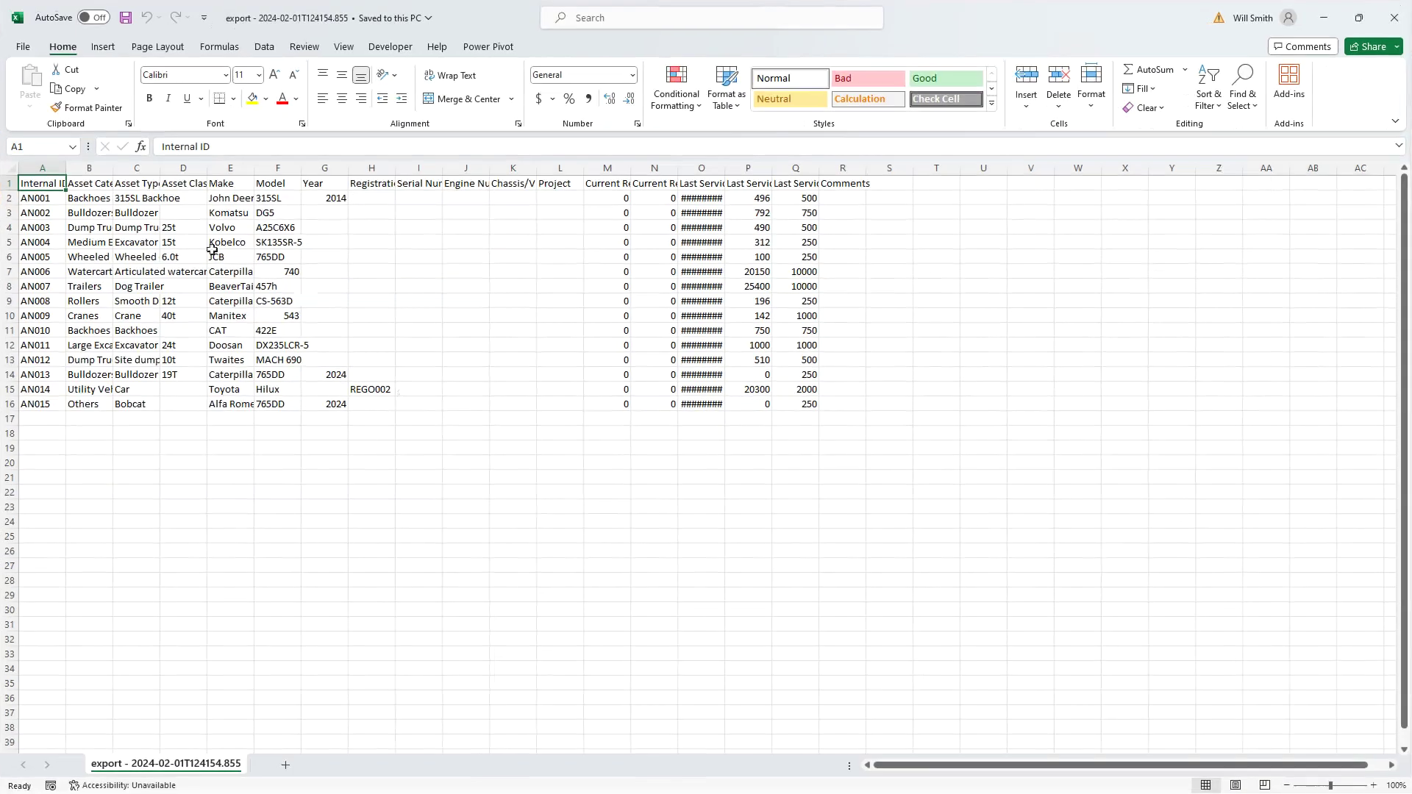
Fit the widths of columns A to F and the three last-servicing columns O to Q to their contents.
{"action": "double_click", "coordinate": [69, 170]}
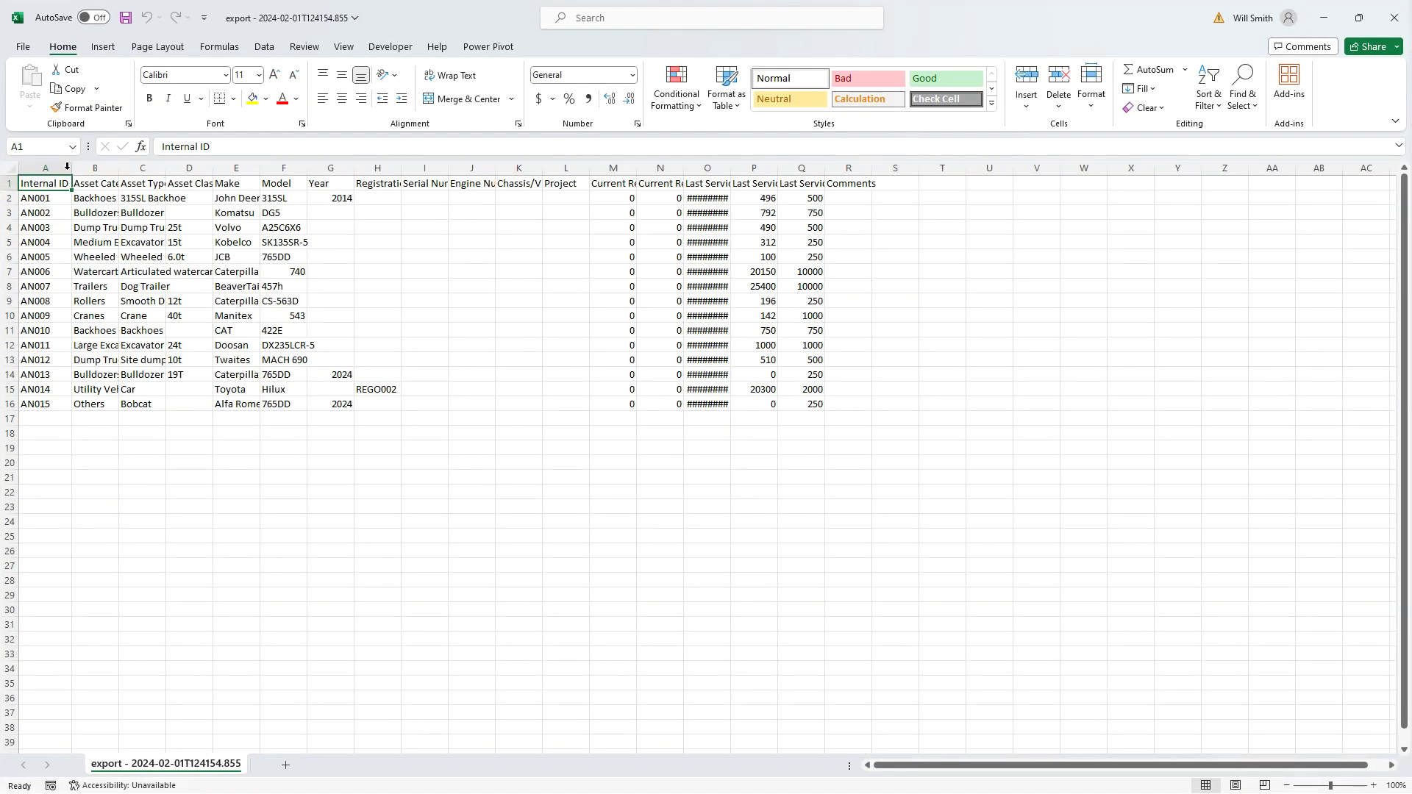
{"action": "double_click", "coordinate": [119, 170]}
{"action": "double_click", "coordinate": [264, 168]}
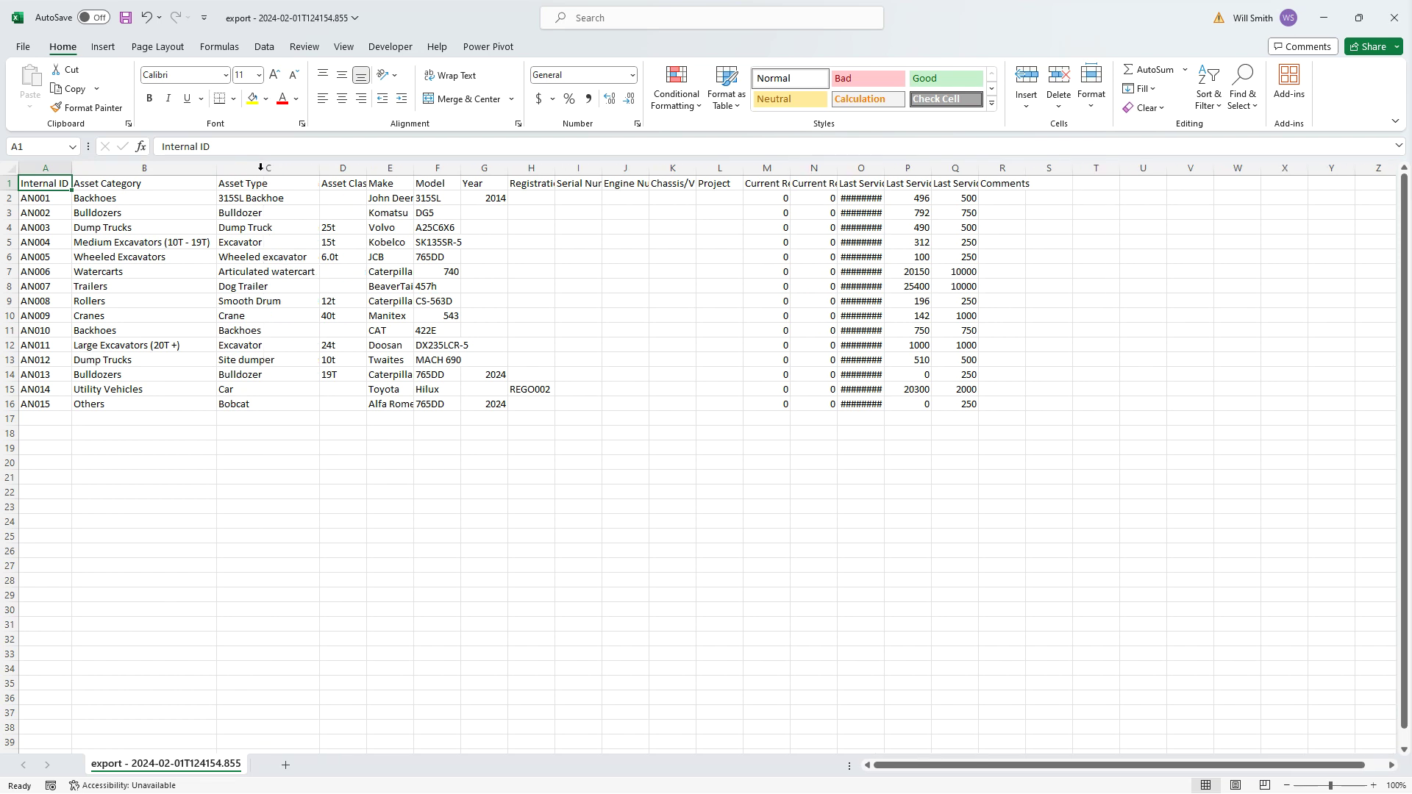
{"action": "double_click", "coordinate": [367, 169]}
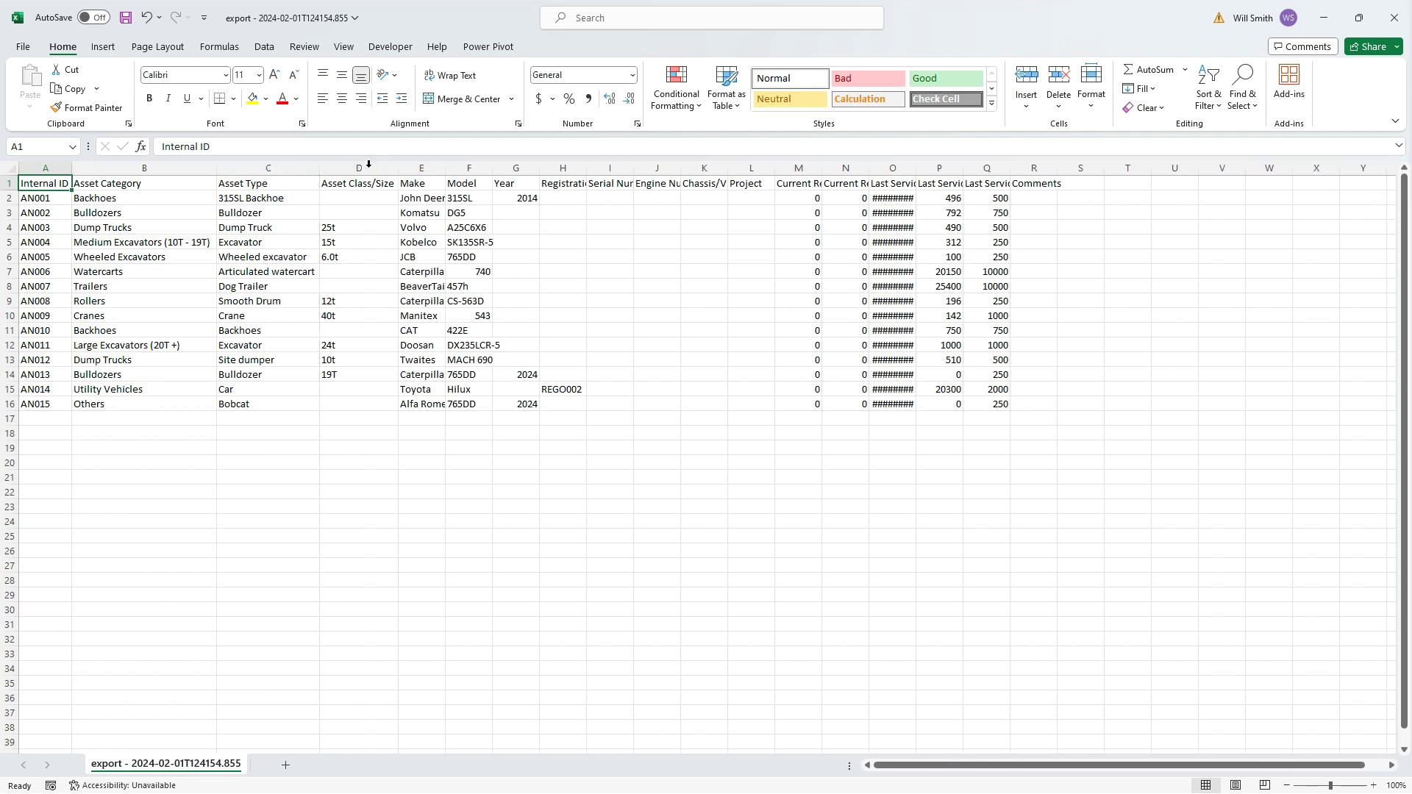
{"action": "double_click", "coordinate": [444, 168]}
{"action": "double_click", "coordinate": [504, 169]}
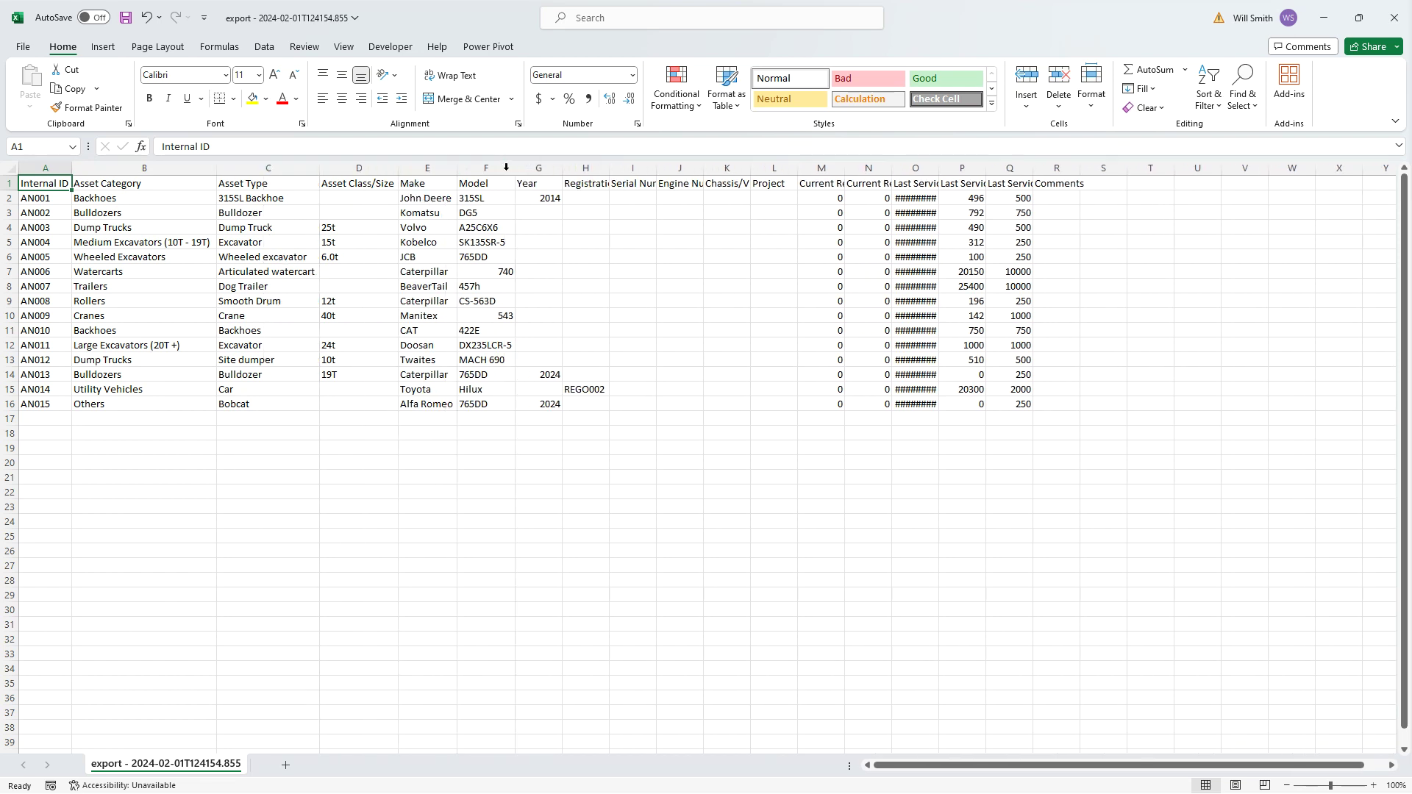
{"action": "left_click", "coordinate": [934, 170]}
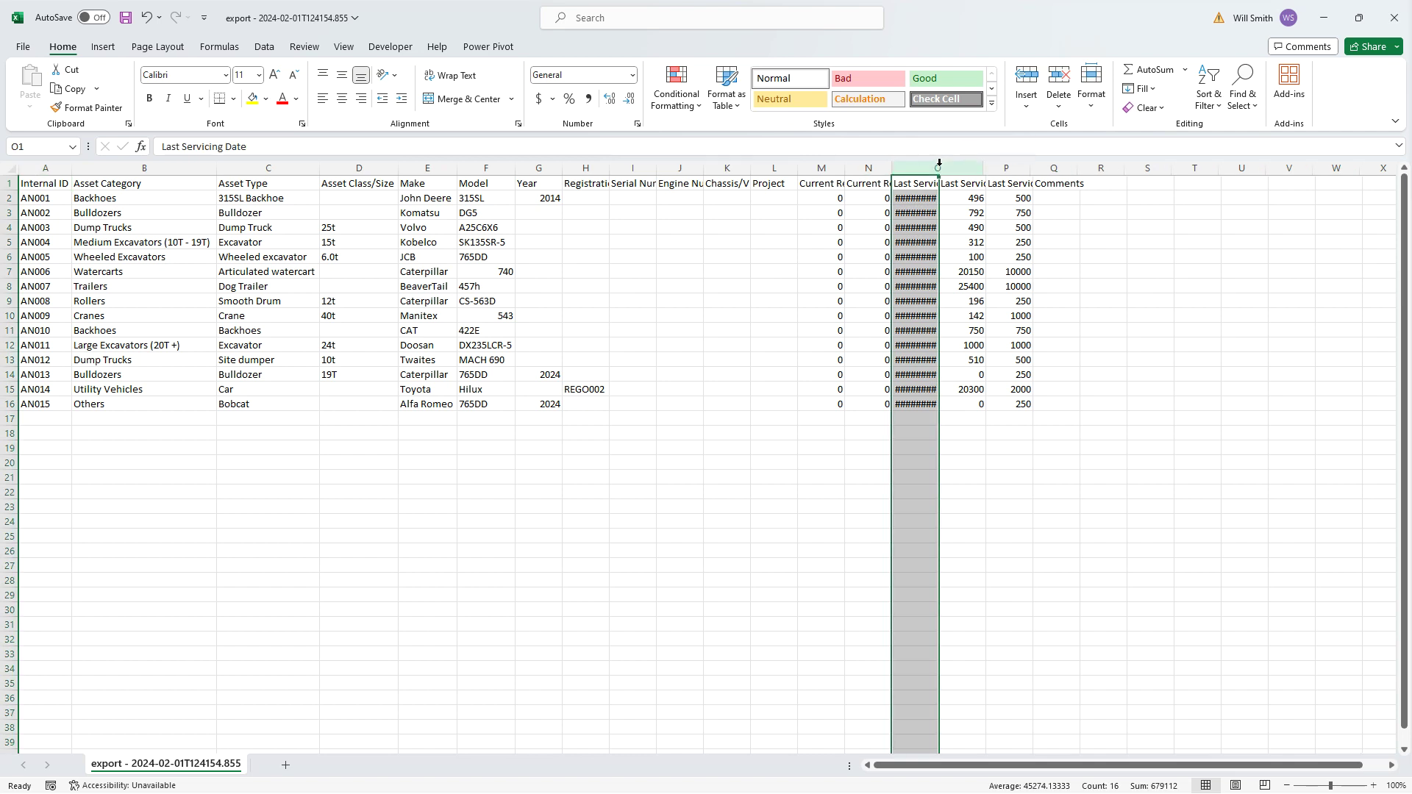
{"action": "double_click", "coordinate": [939, 169]}
{"action": "double_click", "coordinate": [1030, 168]}
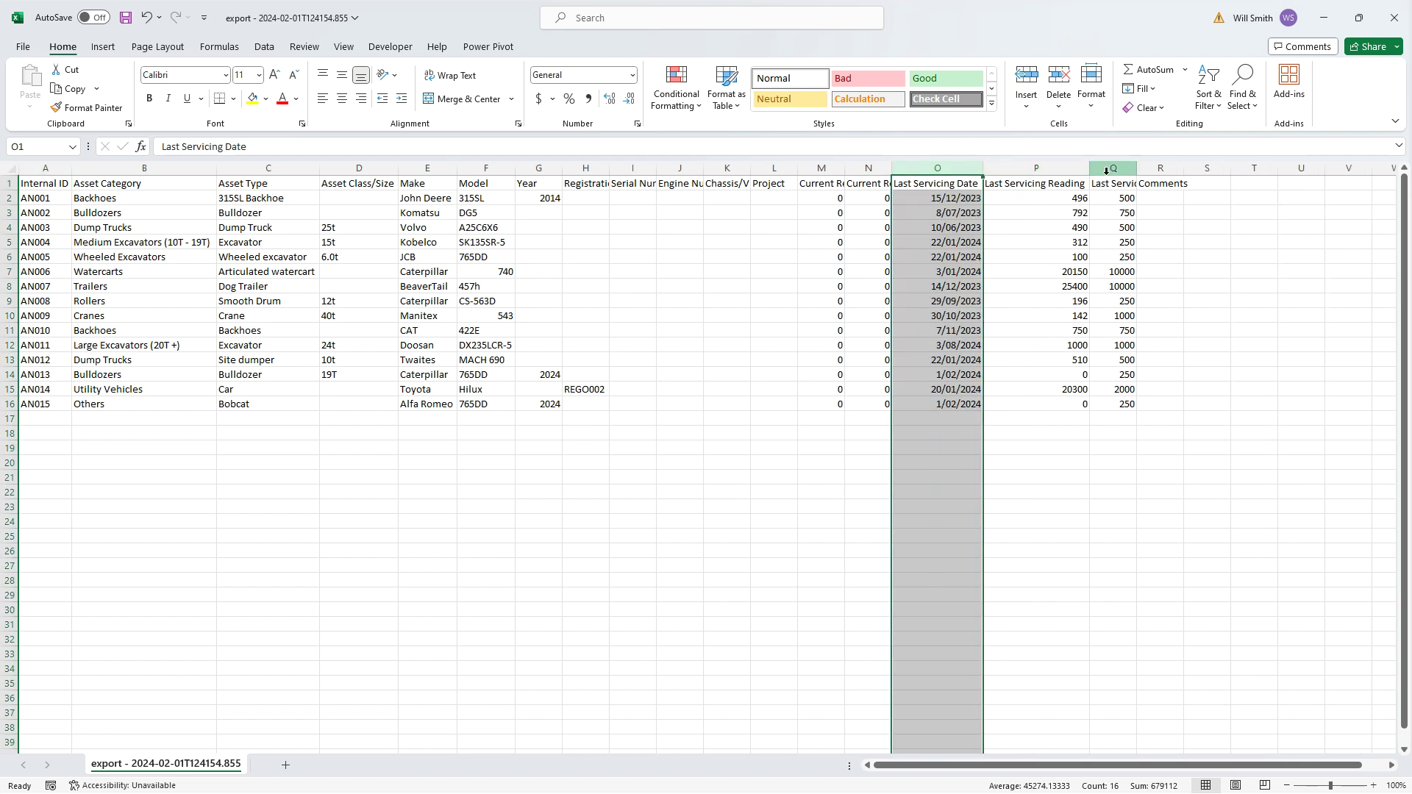
{"action": "double_click", "coordinate": [1136, 168]}
{"action": "left_click", "coordinate": [1248, 358]}
Examine the Last Servicing Date, Last Servicing Reading and Last Servicing Type column headings.
{"action": "left_click", "coordinate": [941, 256]}
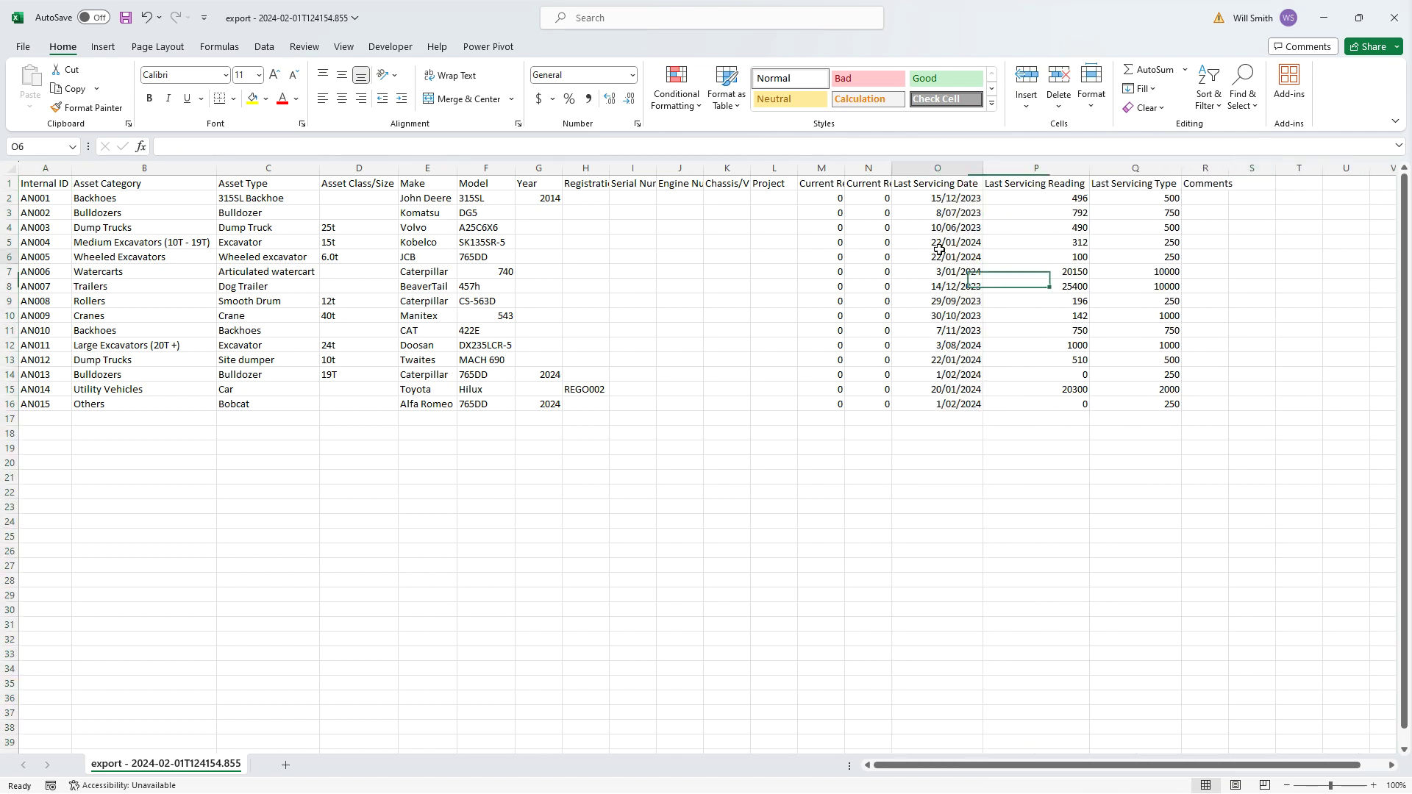
{"action": "left_click", "coordinate": [921, 183]}
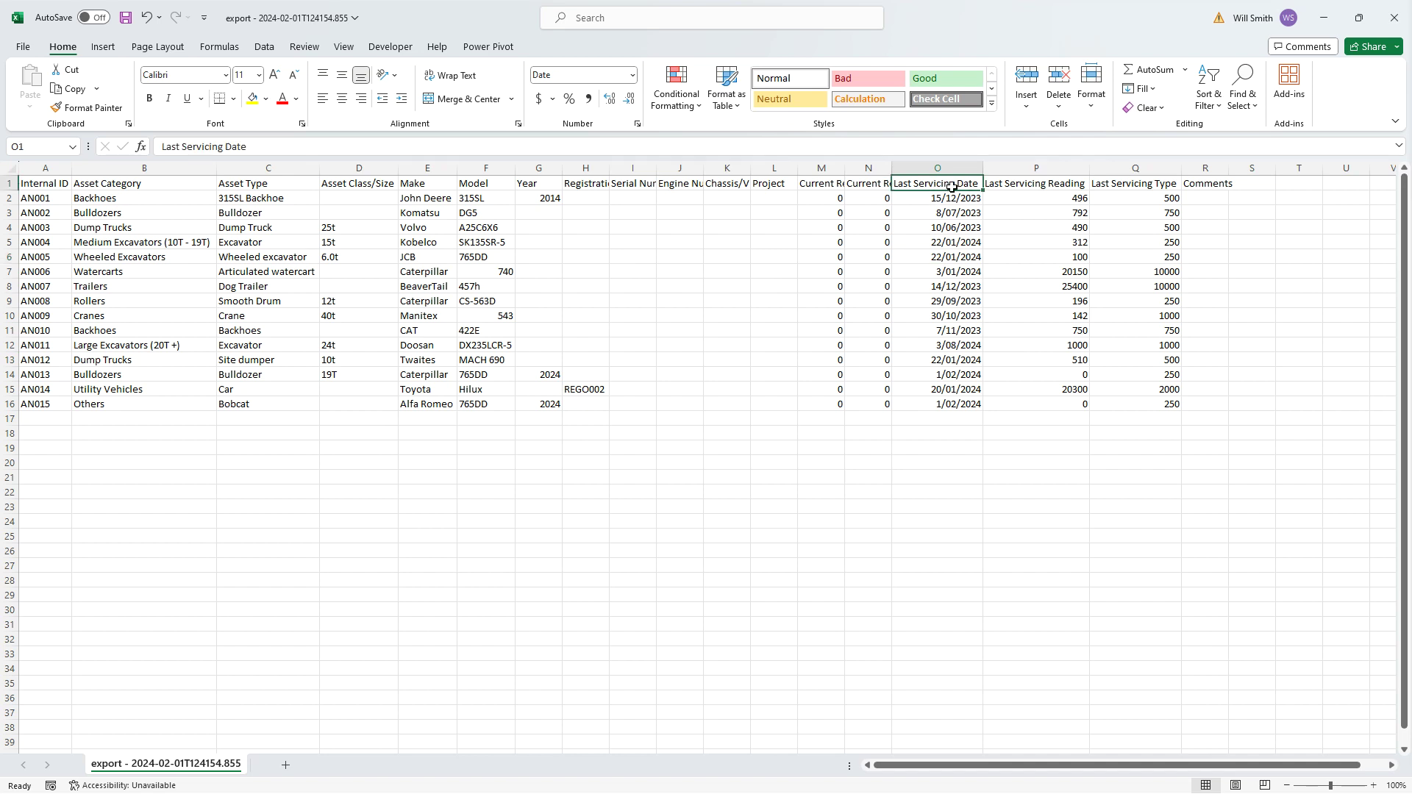
{"action": "left_click", "coordinate": [1037, 184]}
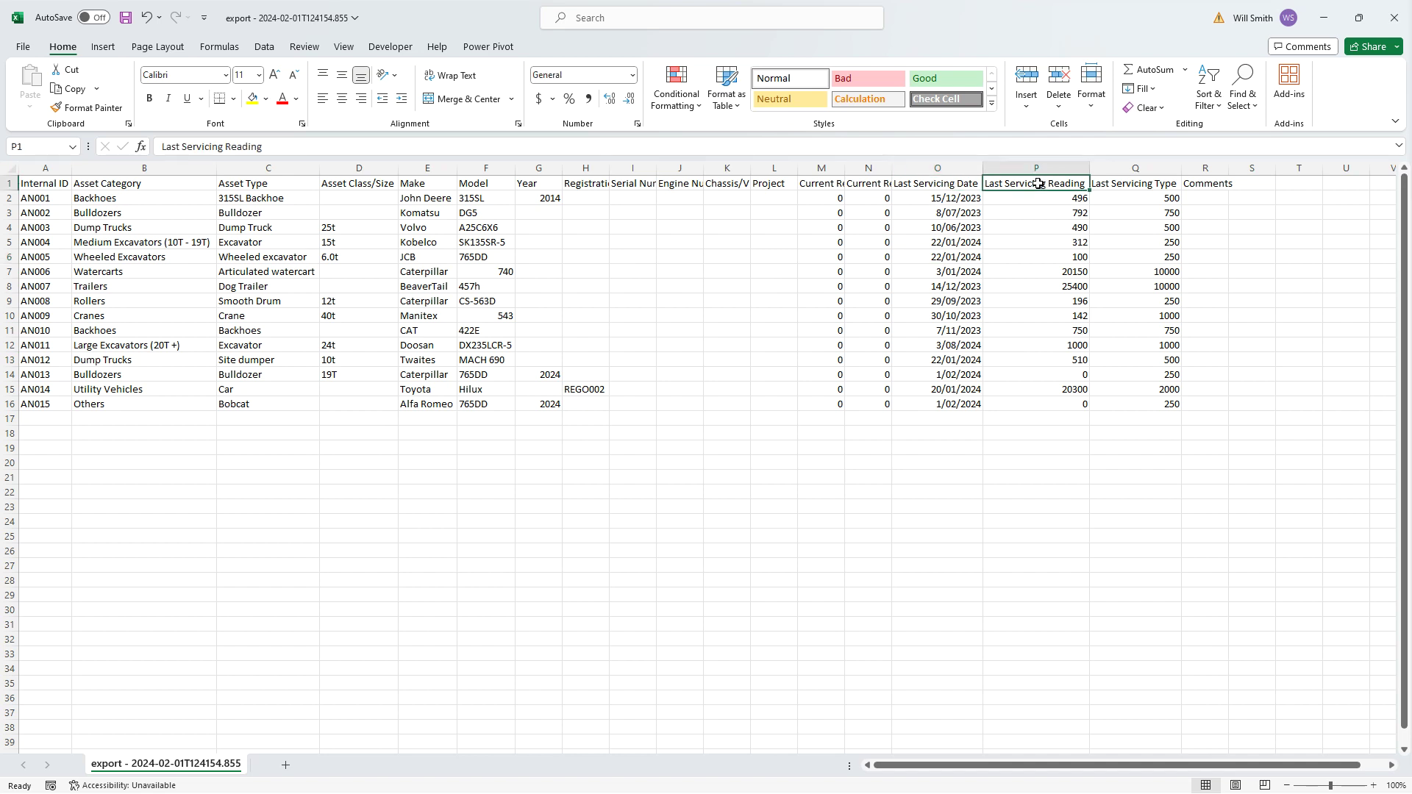
{"action": "left_click", "coordinate": [1134, 188]}
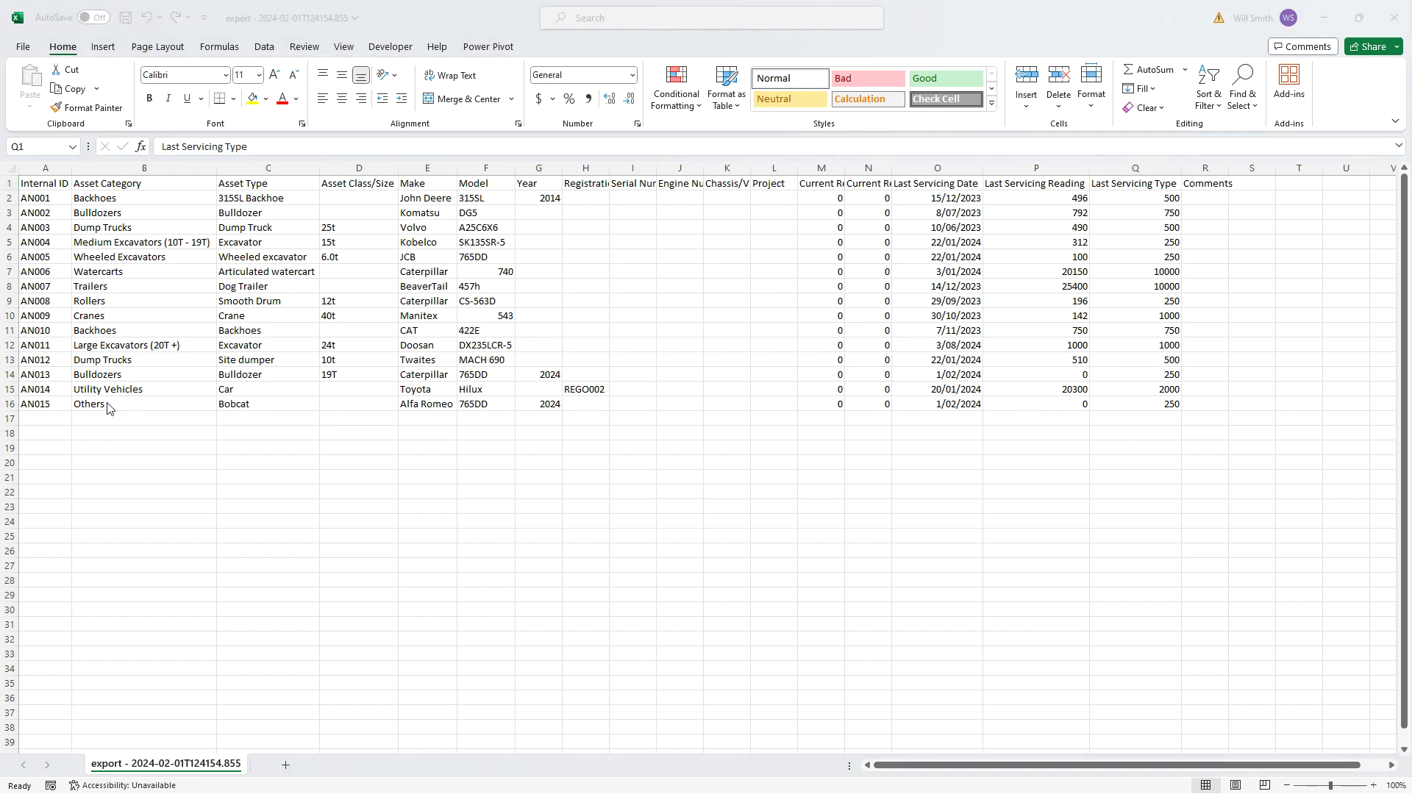
Set the last servicing date of asset AN015 to 12/12/2023.
{"action": "left_click", "coordinate": [942, 402]}
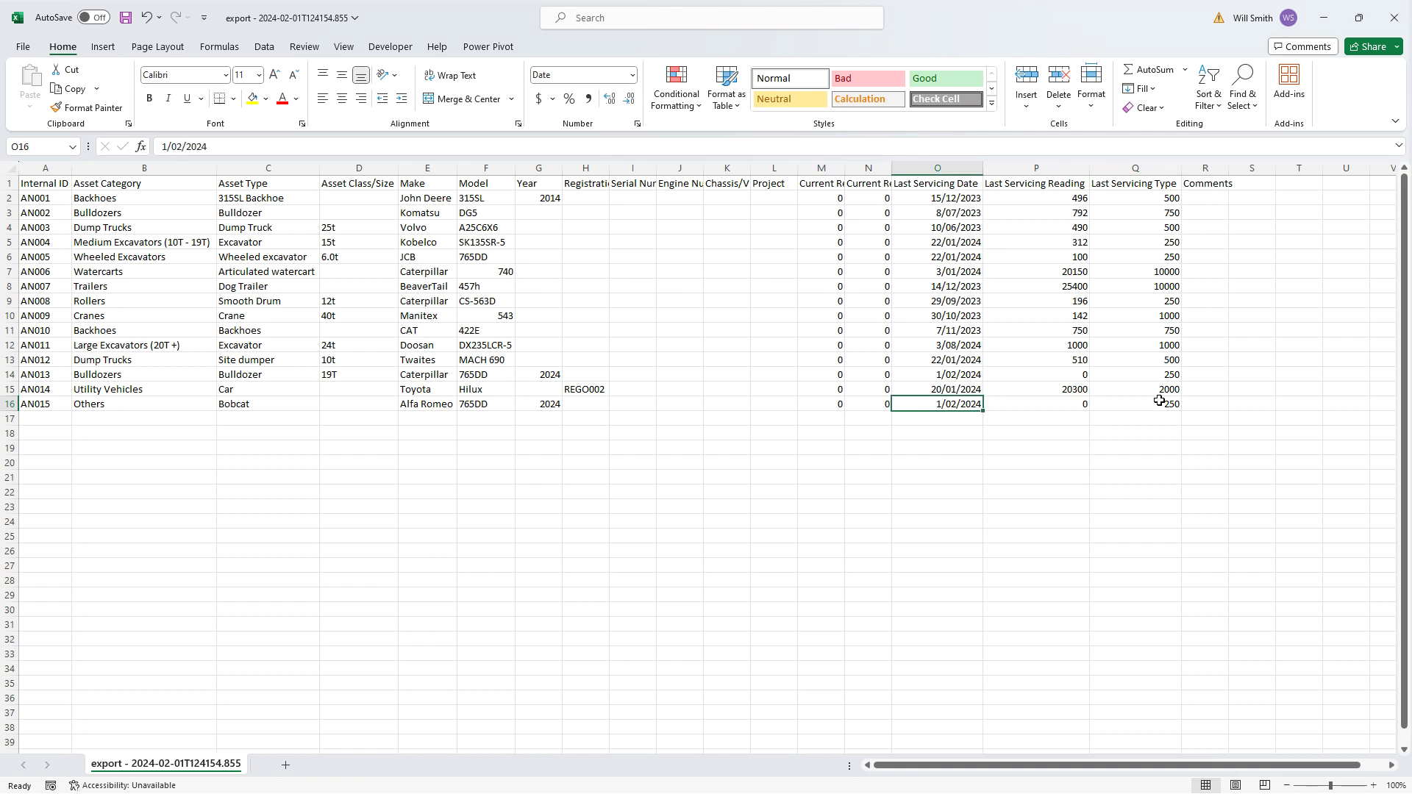
{"action": "type", "text": "12/12/2022"}
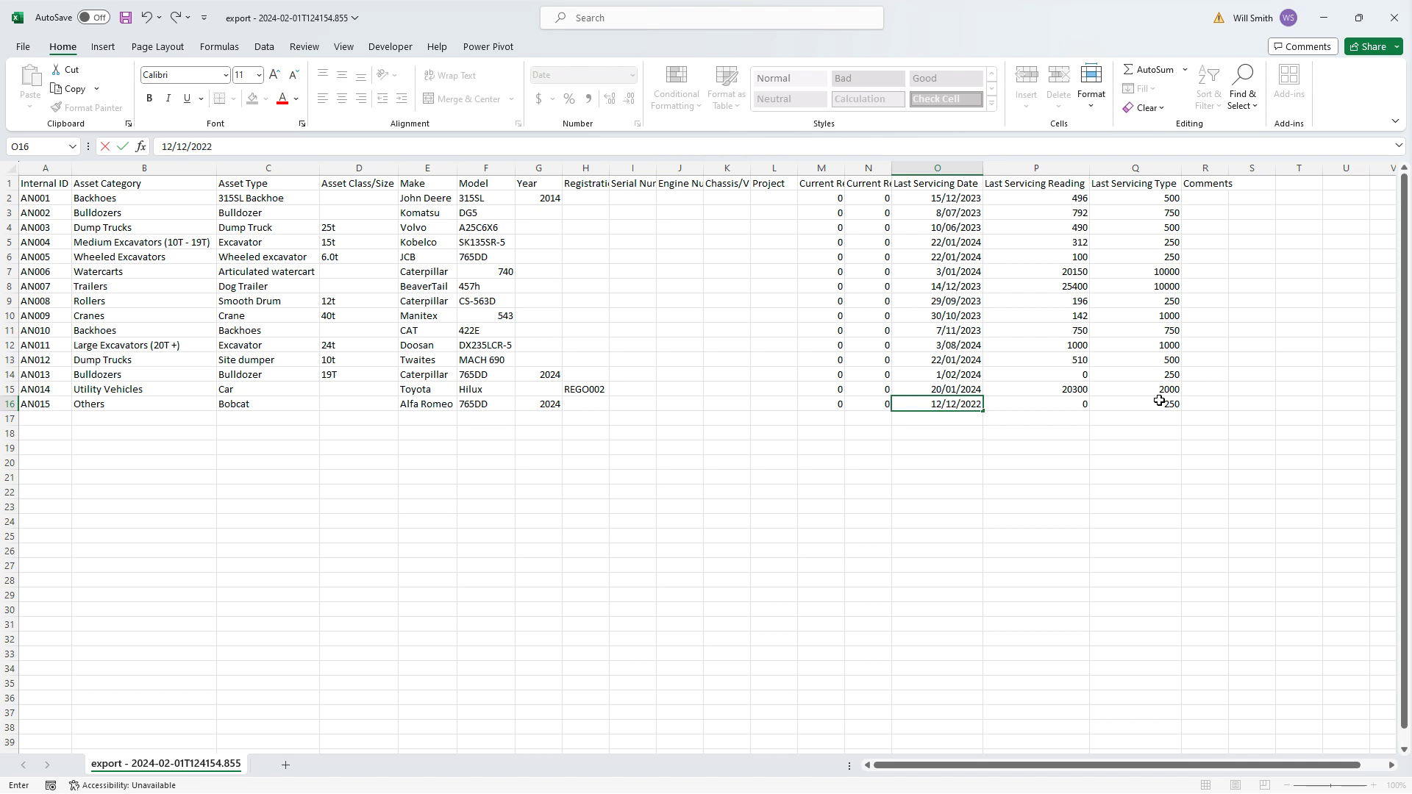
{"action": "key", "text": "BackSpace"}
{"action": "type", "text": "3"}
{"action": "left_click", "coordinate": [1007, 474]}
{"action": "left_click", "coordinate": [966, 403]}
Set asset AN013's last servicing date to 12/12/2023 and its last servicing reading to 250.
{"action": "left_click", "coordinate": [965, 375]}
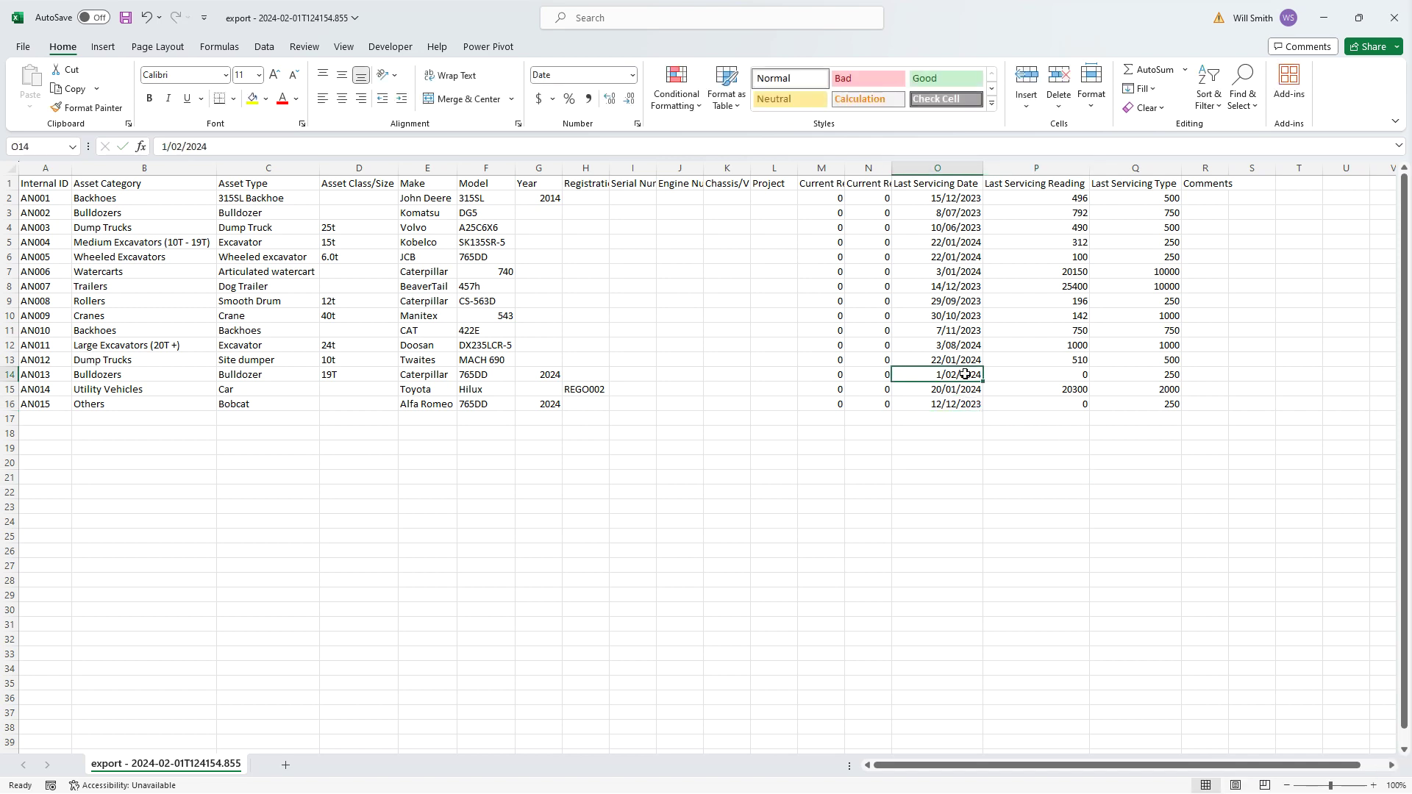
{"action": "type", "text": "12/12/2023"}
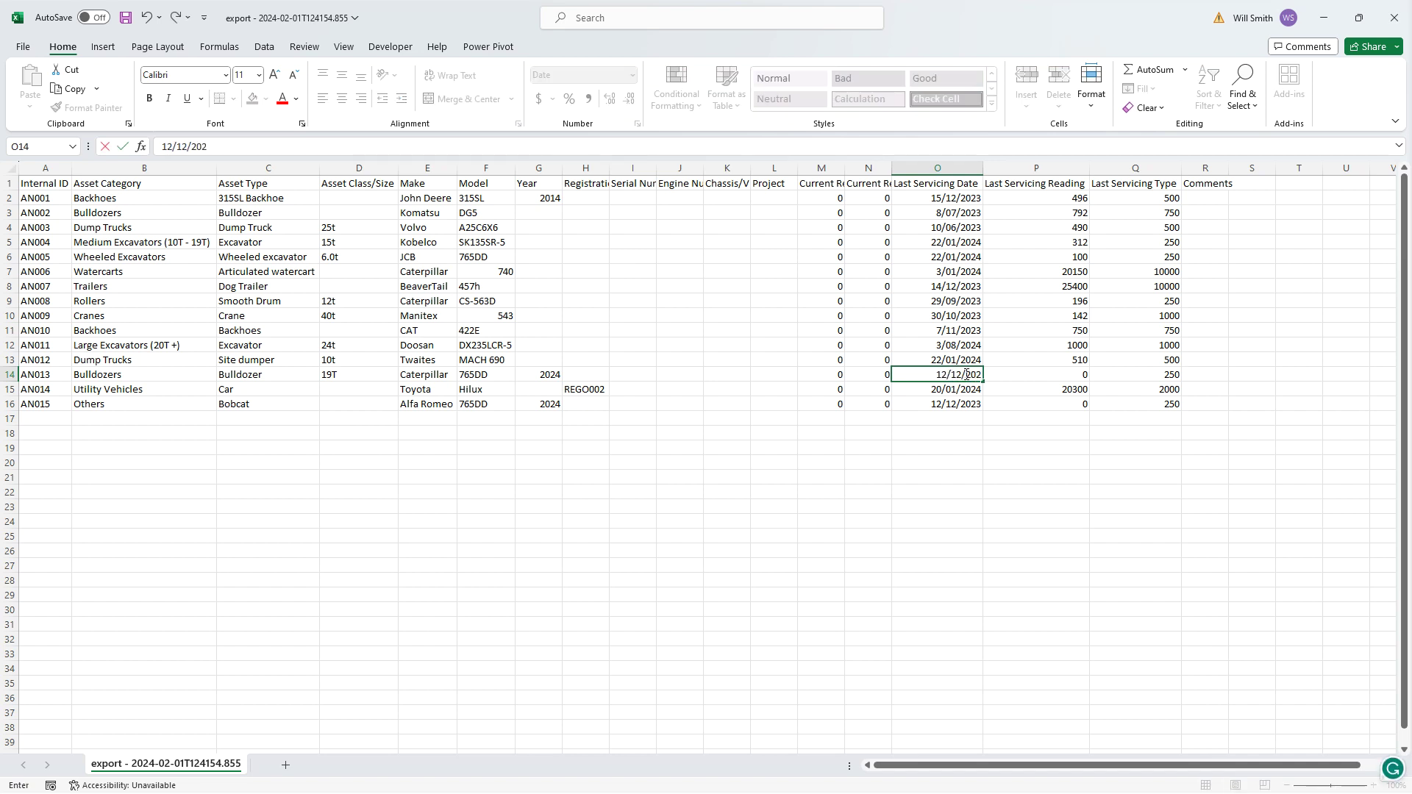
{"action": "left_click", "coordinate": [1043, 375]}
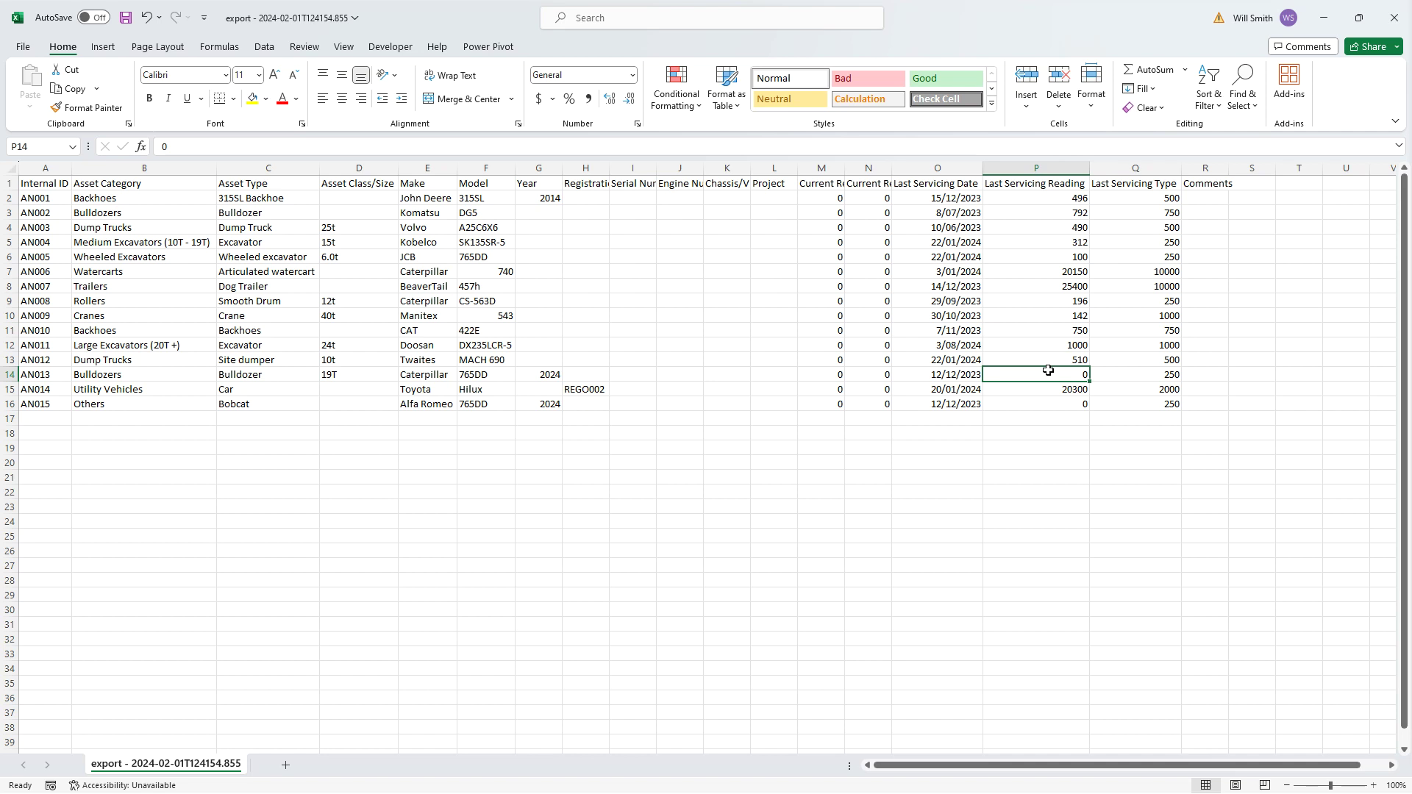
{"action": "type", "text": "250"}
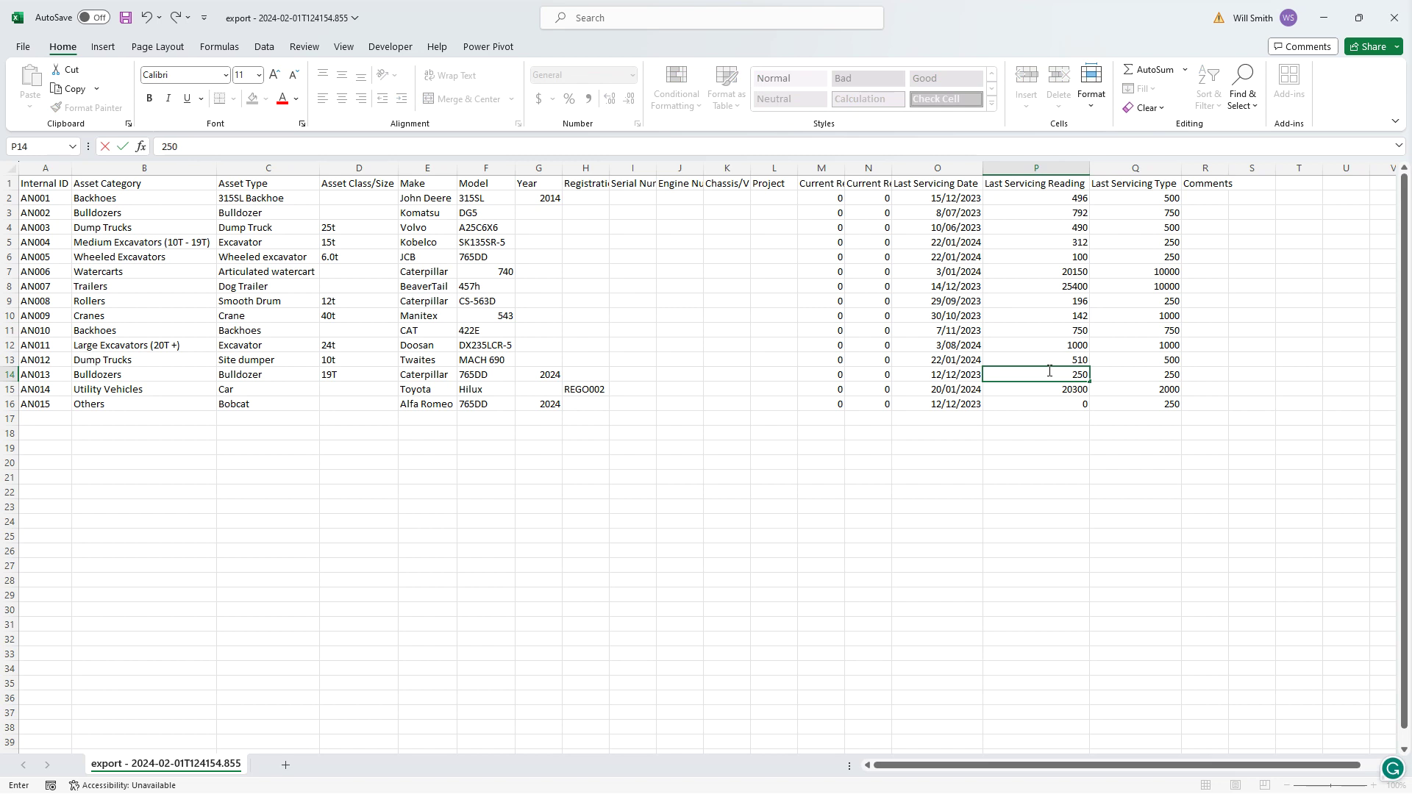
{"action": "key", "text": "Tab"}
{"action": "left_click", "coordinate": [1048, 370]}
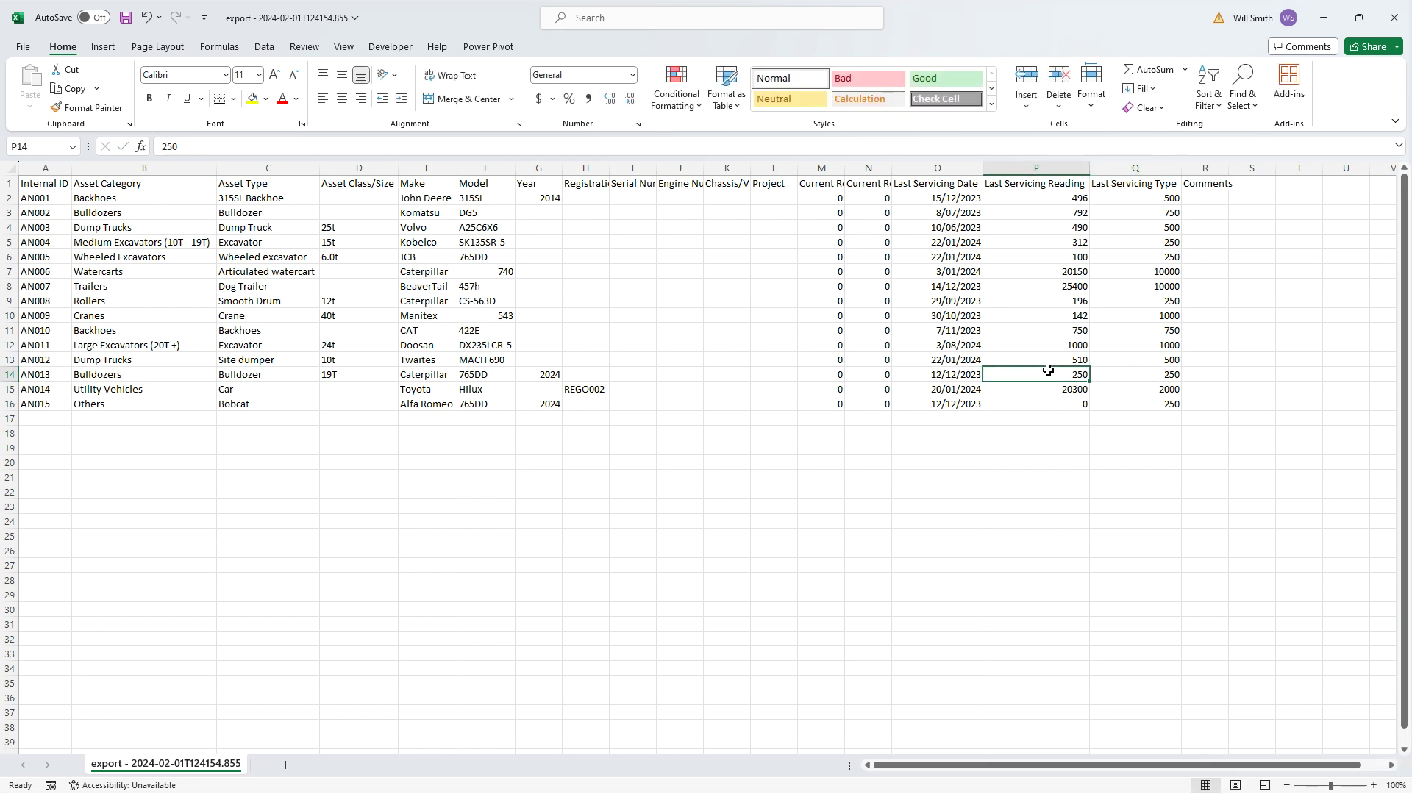
Set both the last servicing reading and the last servicing type of asset AN015 to 500.
{"action": "key", "text": "Down"}
{"action": "key", "text": "Down"}
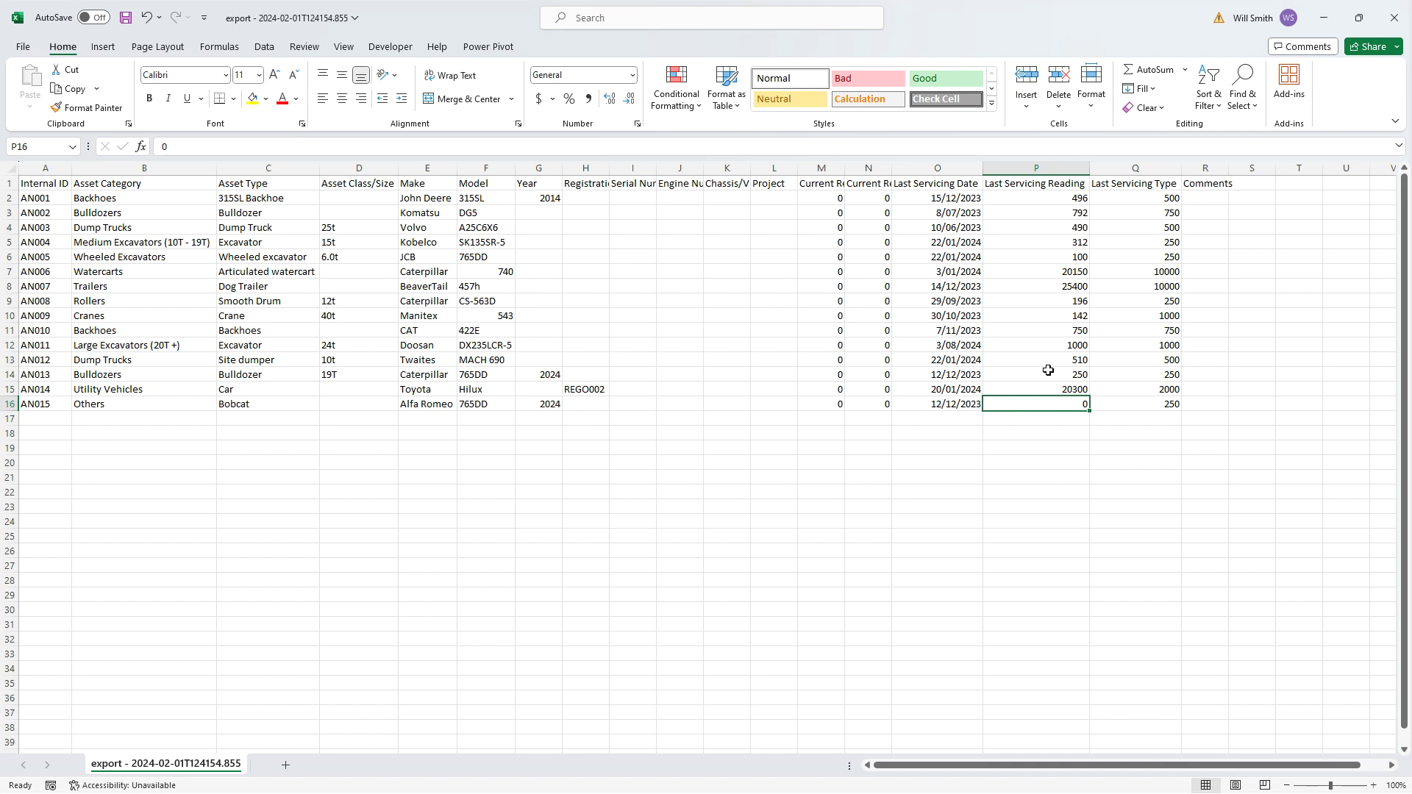
{"action": "type", "text": "500"}
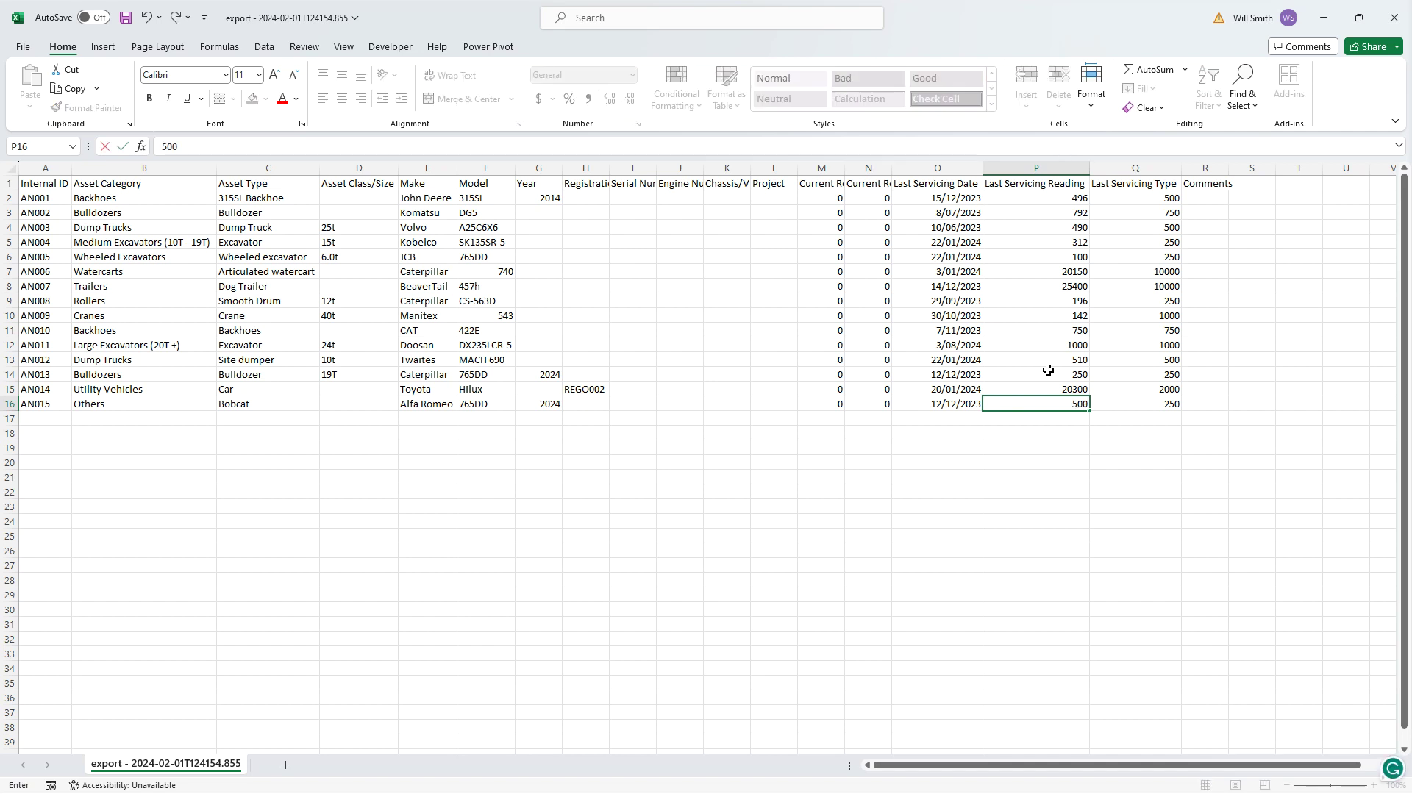
{"action": "key", "text": "Tab"}
{"action": "type", "text": "500"}
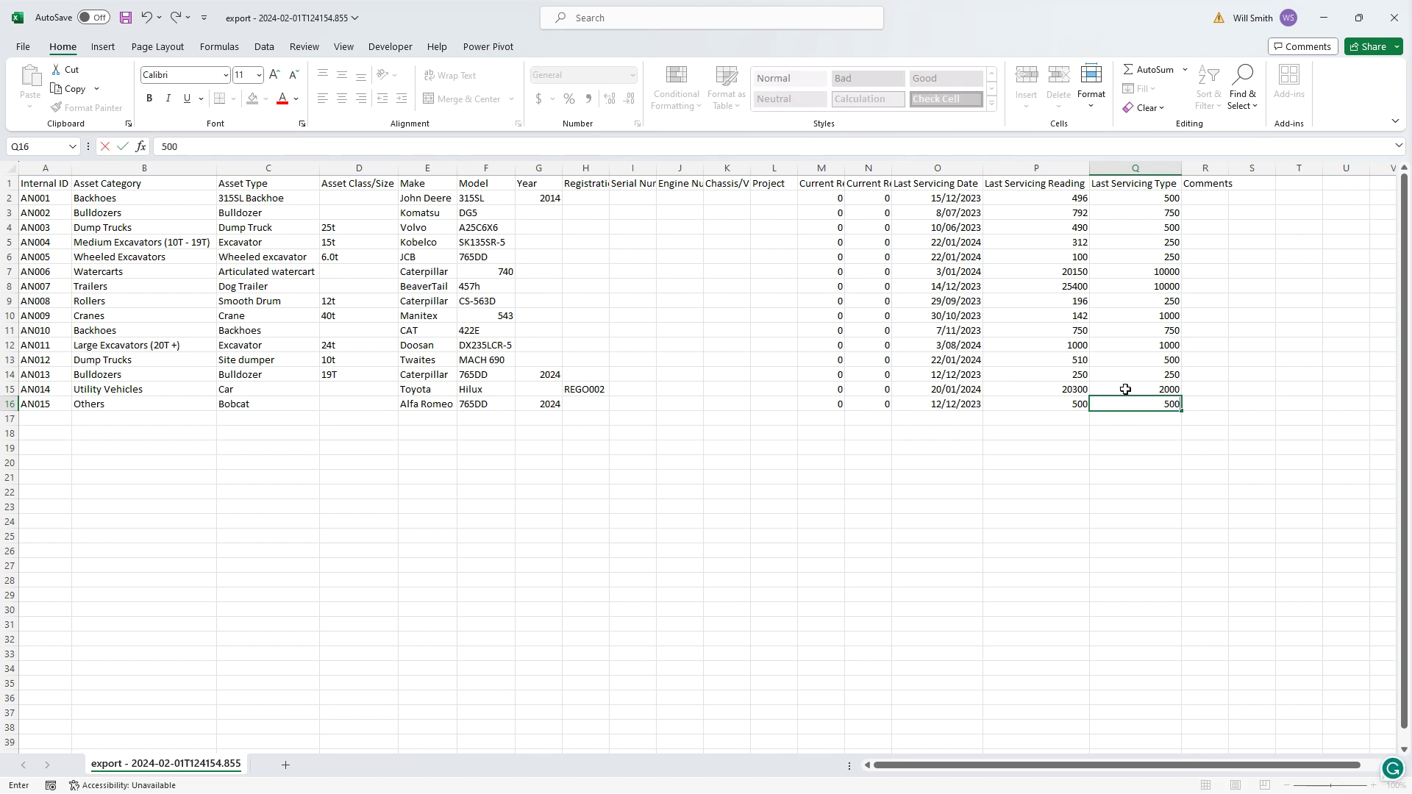
{"action": "left_click", "coordinate": [1066, 460]}
{"action": "left_click_drag", "start_coordinate": [1136, 404], "coordinate": [731, 404]}
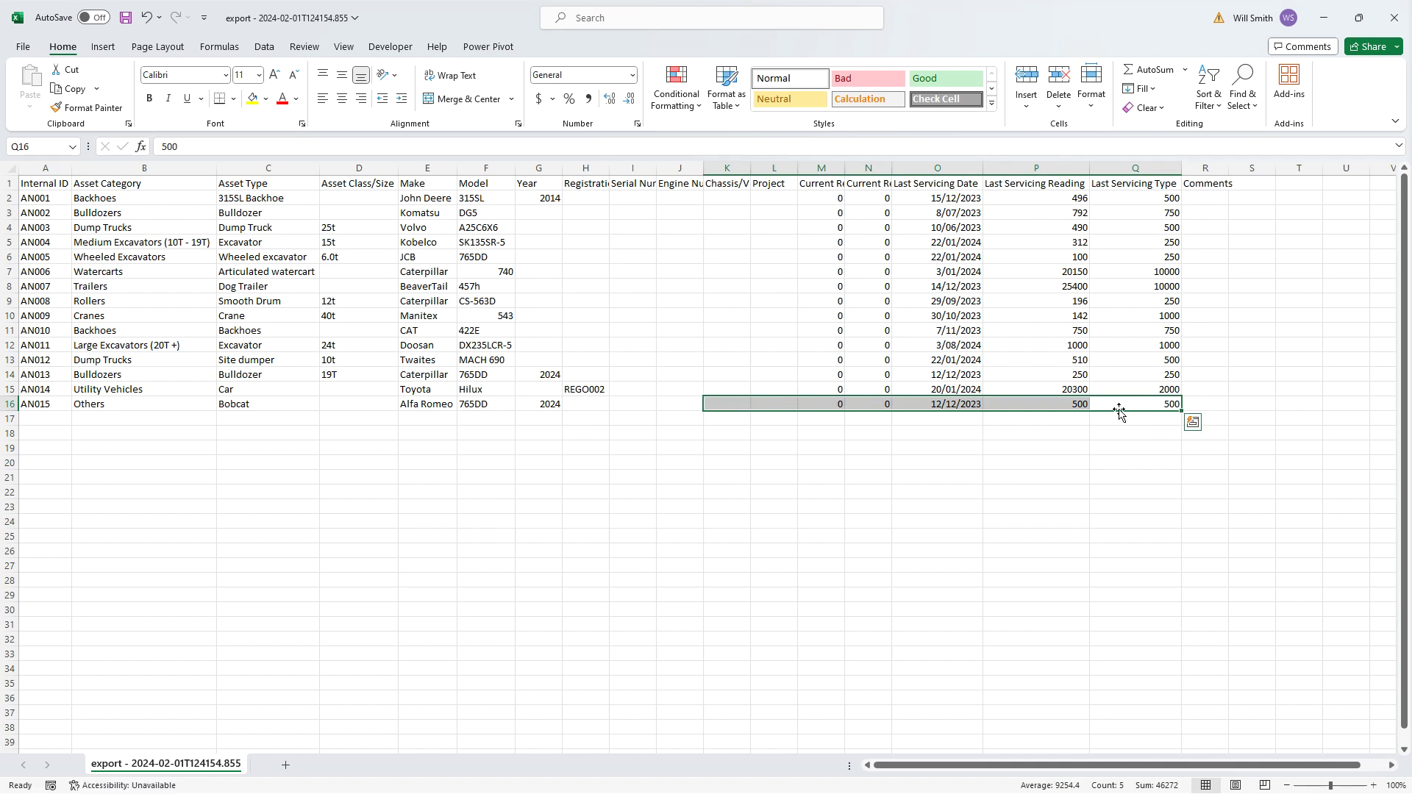
Change the last servicing date of asset AN001 to 15/01/2024.
{"action": "left_click", "coordinate": [951, 228]}
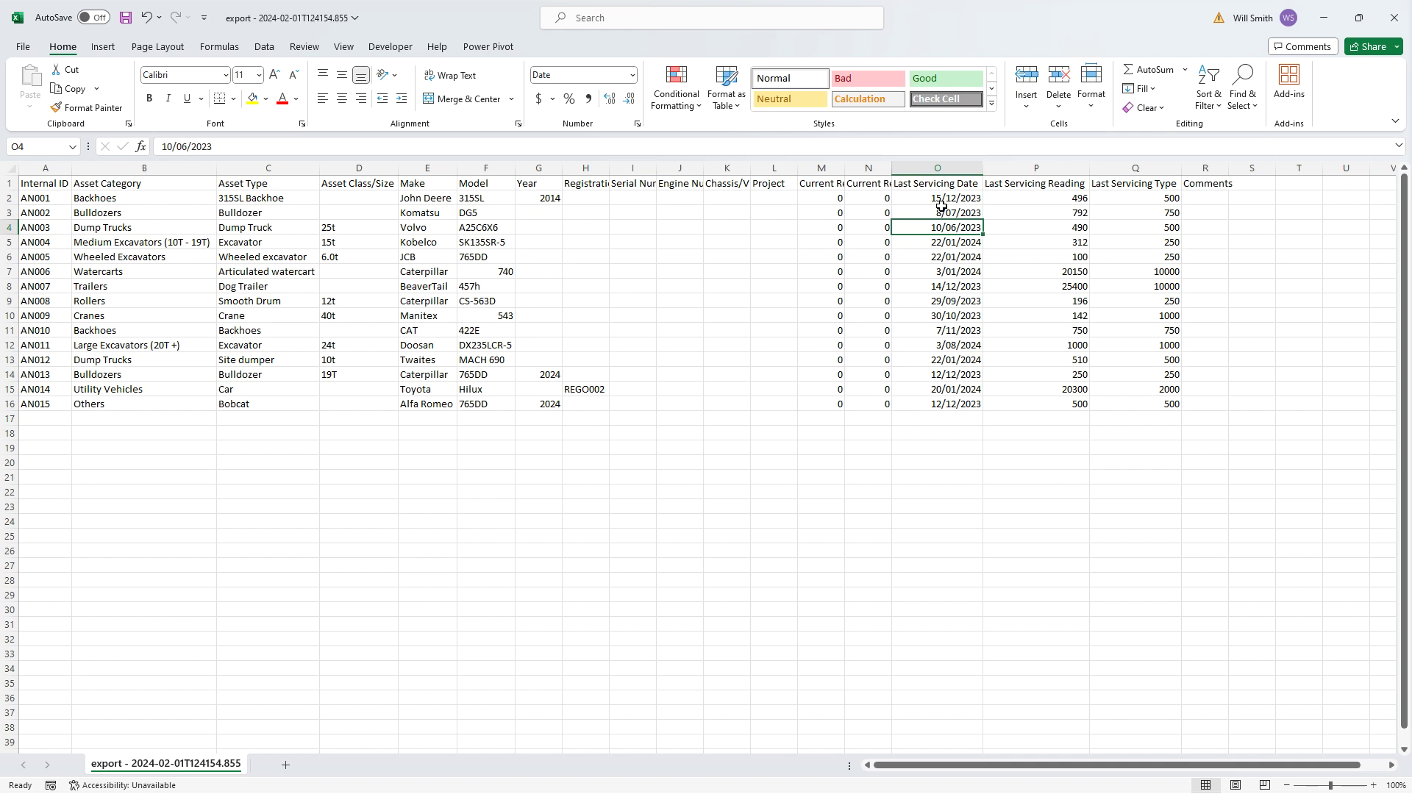
{"action": "left_click", "coordinate": [951, 198]}
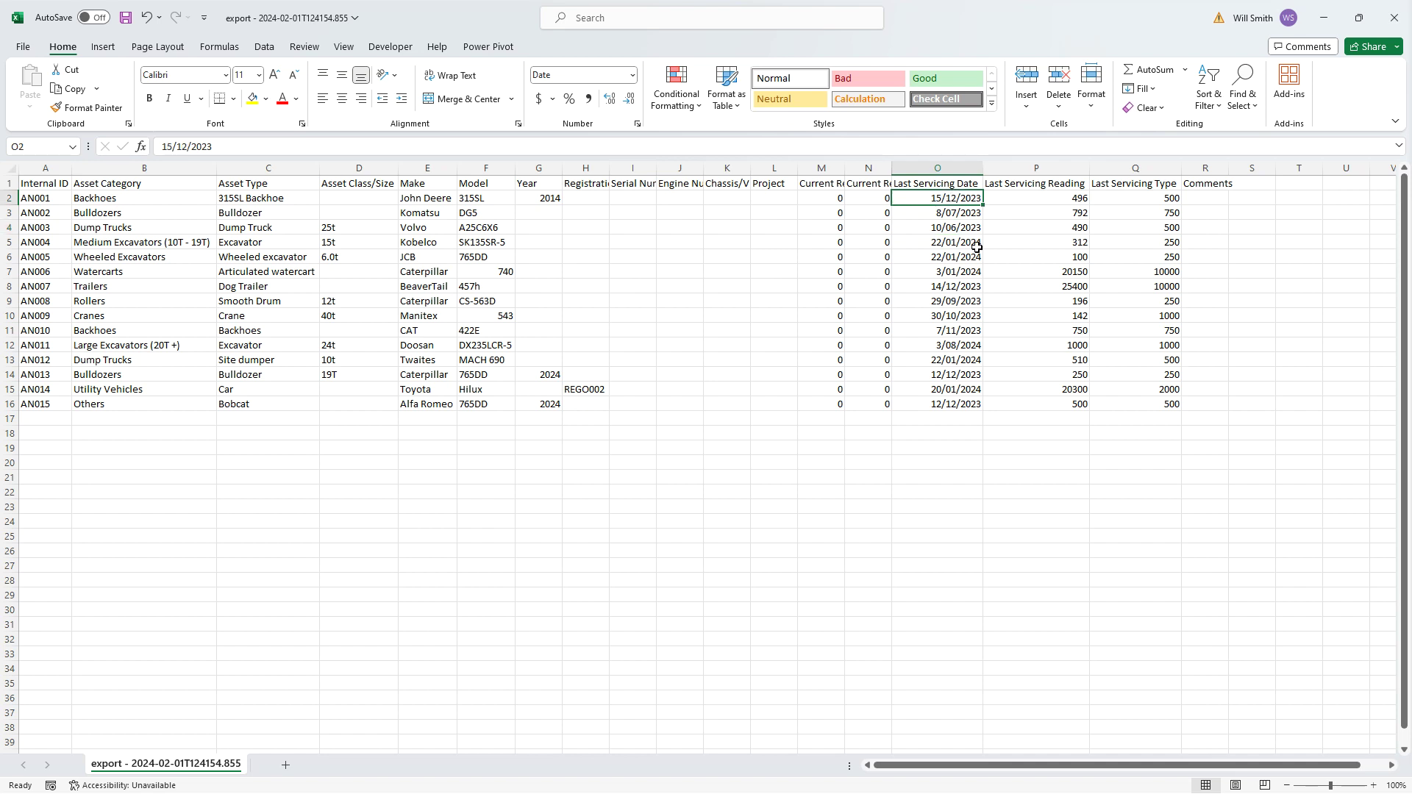
{"action": "left_click", "coordinate": [997, 330]}
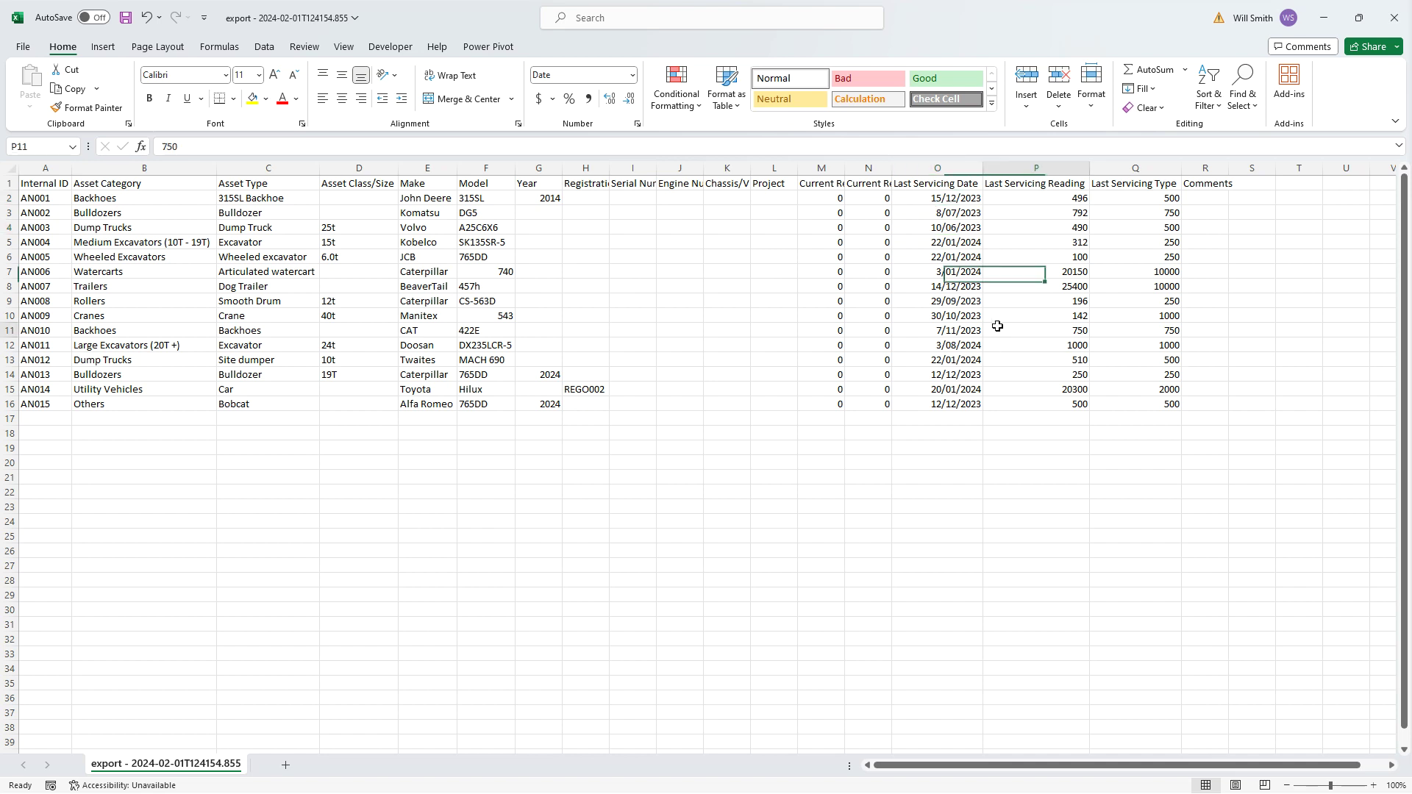
{"action": "double_click", "coordinate": [958, 197]}
{"action": "key", "text": "BackSpace"}
{"action": "key", "text": "BackSpace"}
{"action": "type", "text": "01"}
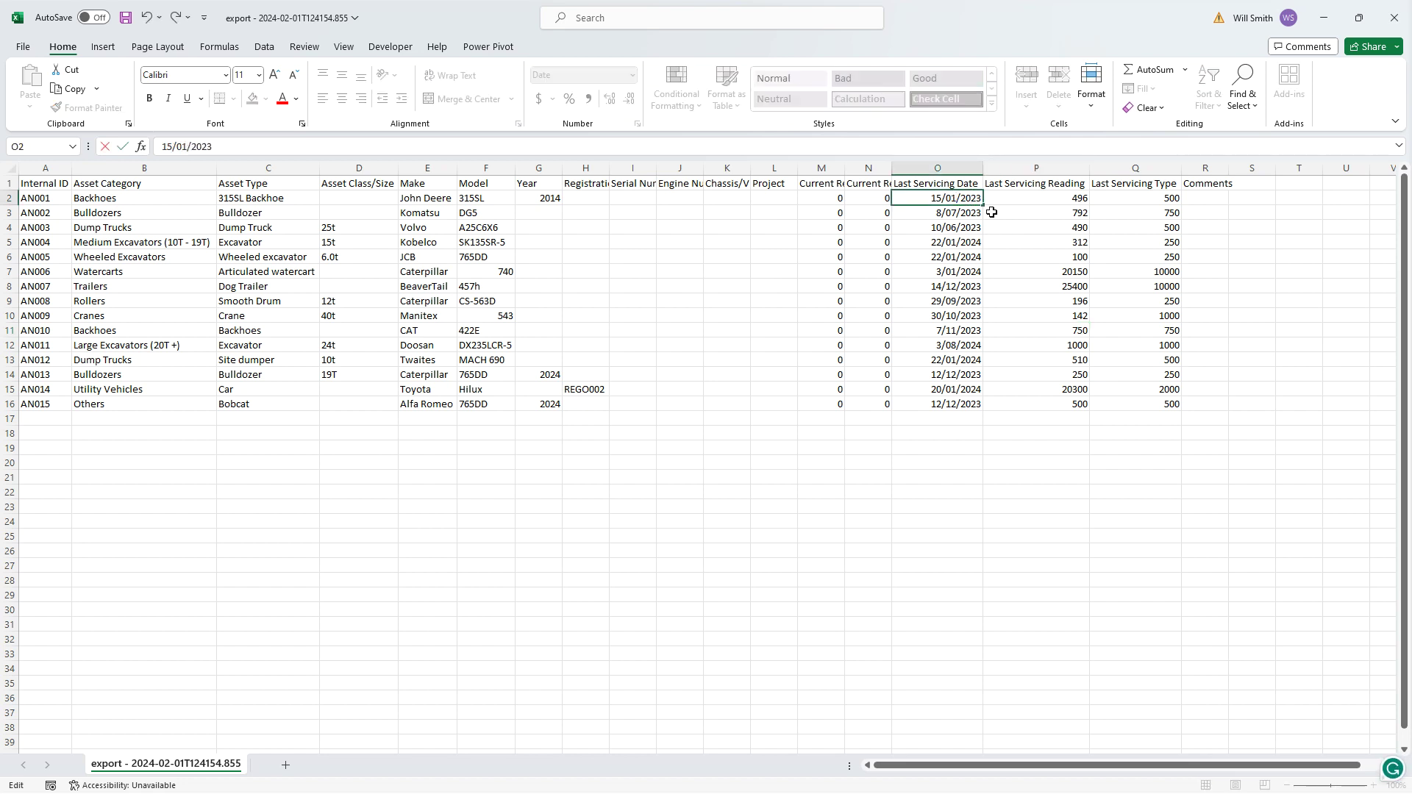
{"action": "key", "text": "BackSpace"}
{"action": "type", "text": "4"}
Set asset AN001's last servicing reading to 765 and last servicing type to 750, and save the file.
{"action": "left_click", "coordinate": [1039, 200]}
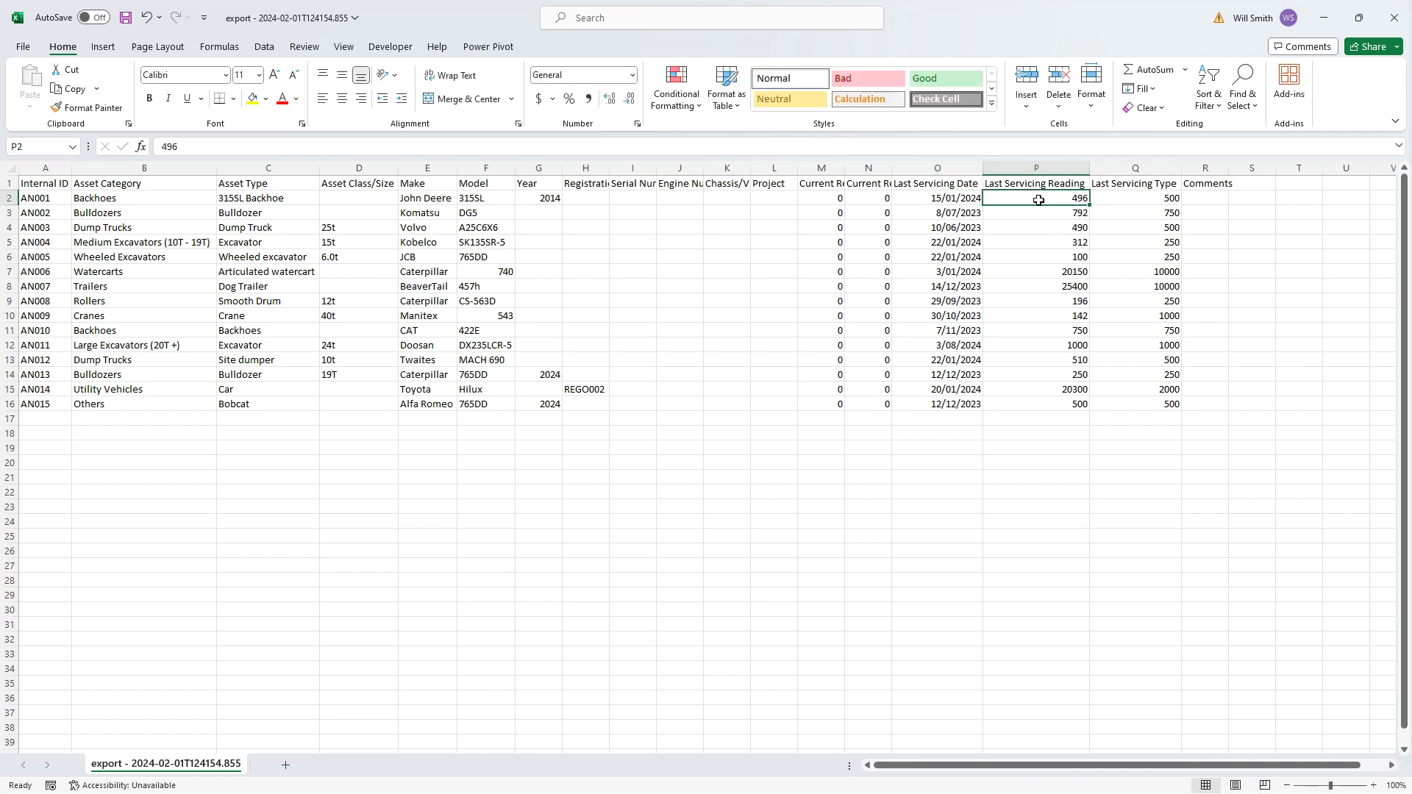
{"action": "type", "text": "765"}
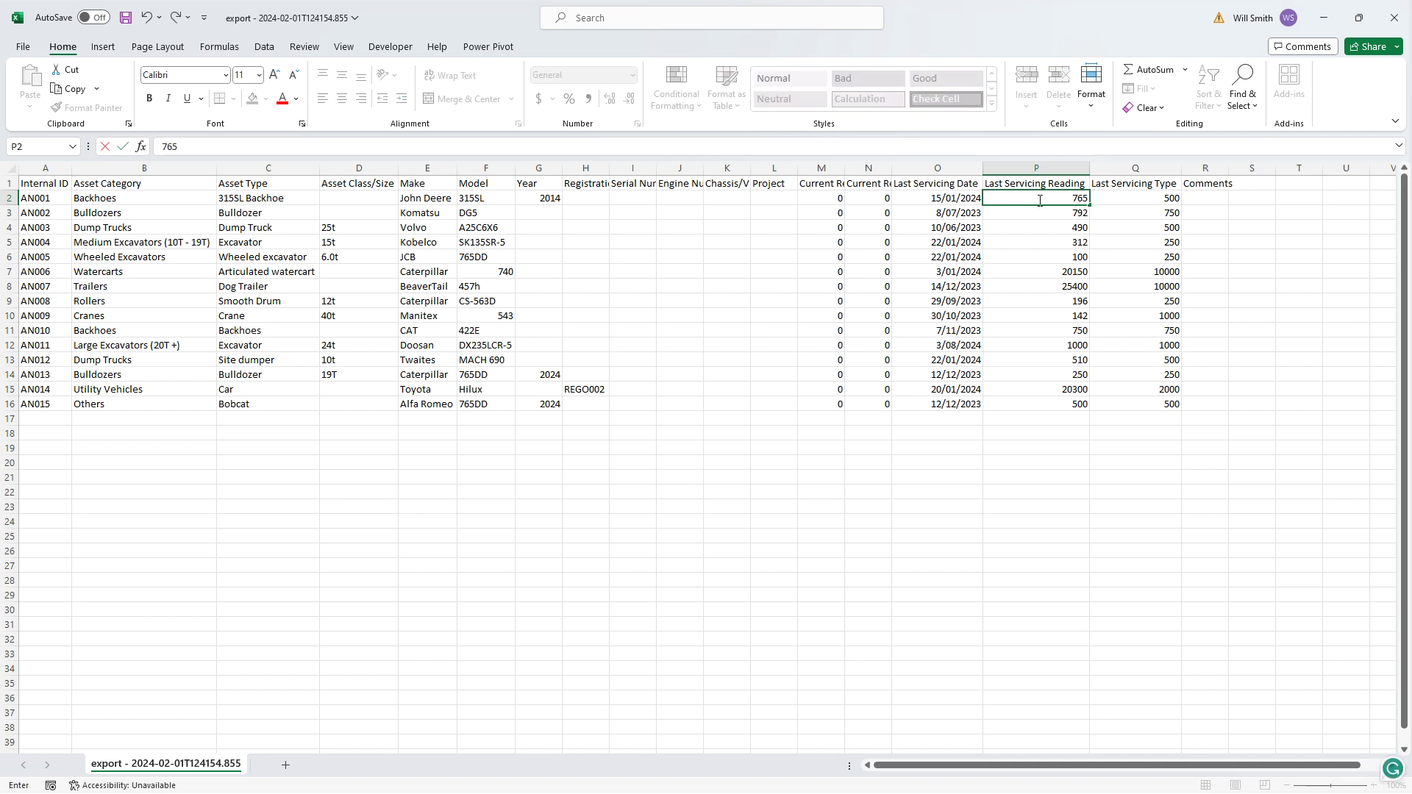
{"action": "left_click", "coordinate": [1154, 199]}
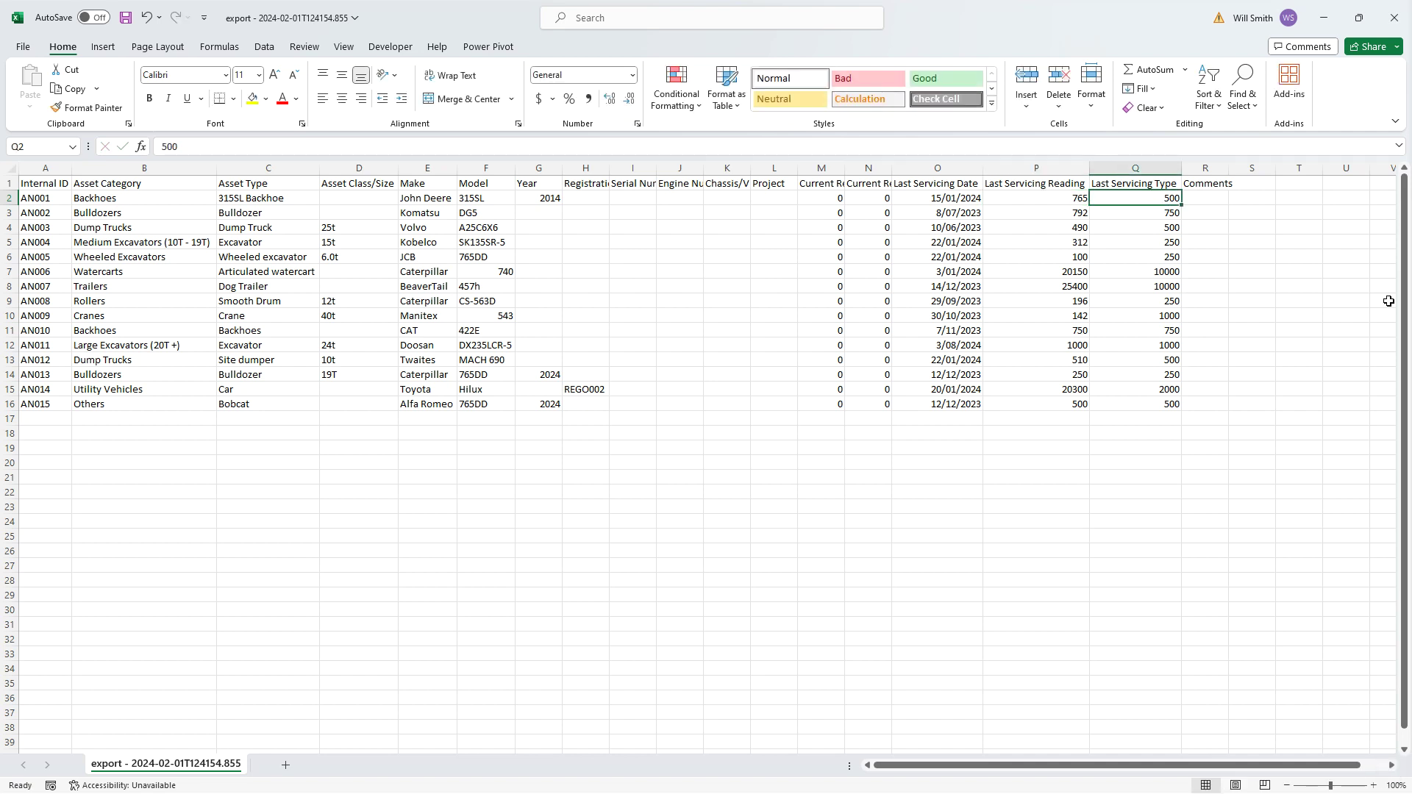
{"action": "type", "text": "750"}
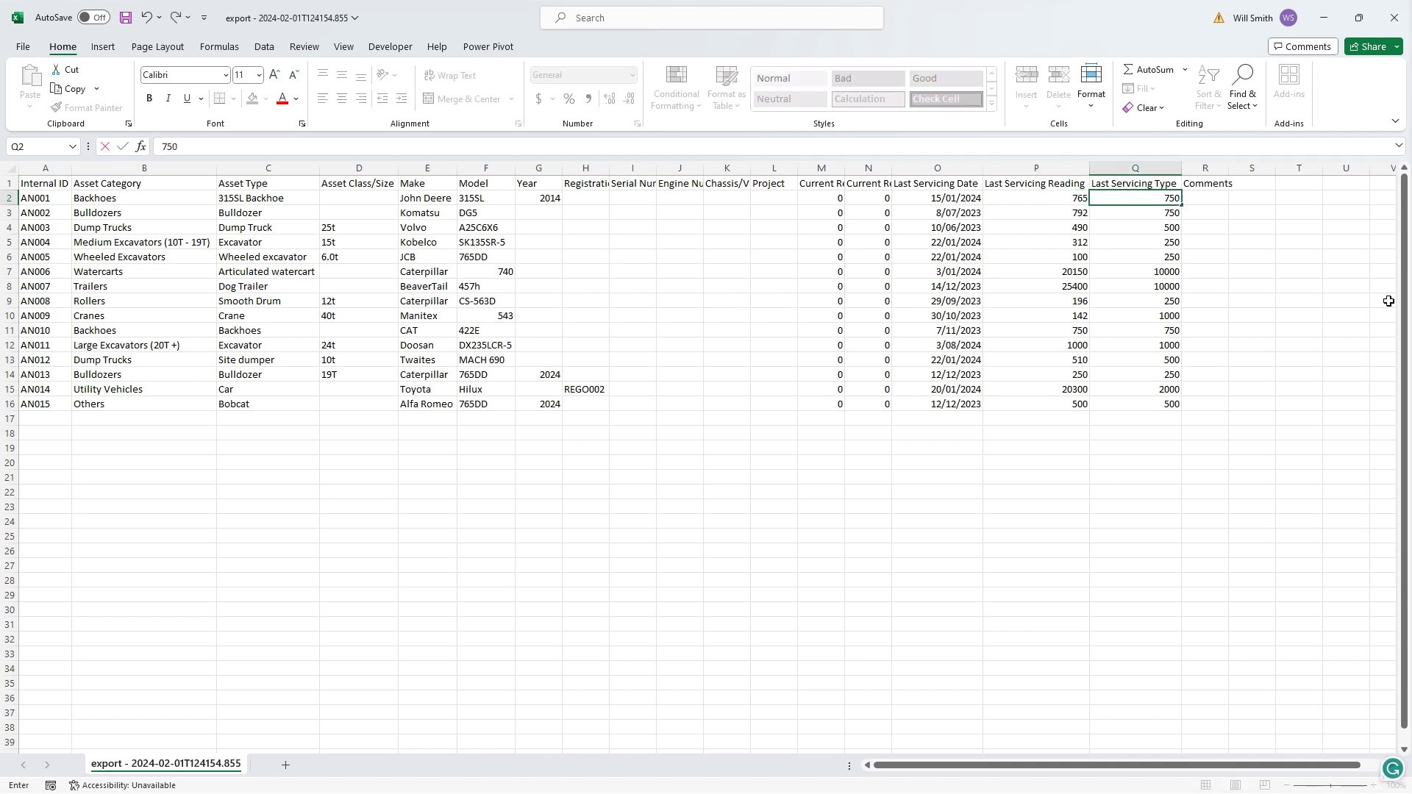
{"action": "left_click", "coordinate": [897, 230]}
{"action": "left_click", "coordinate": [127, 23]}
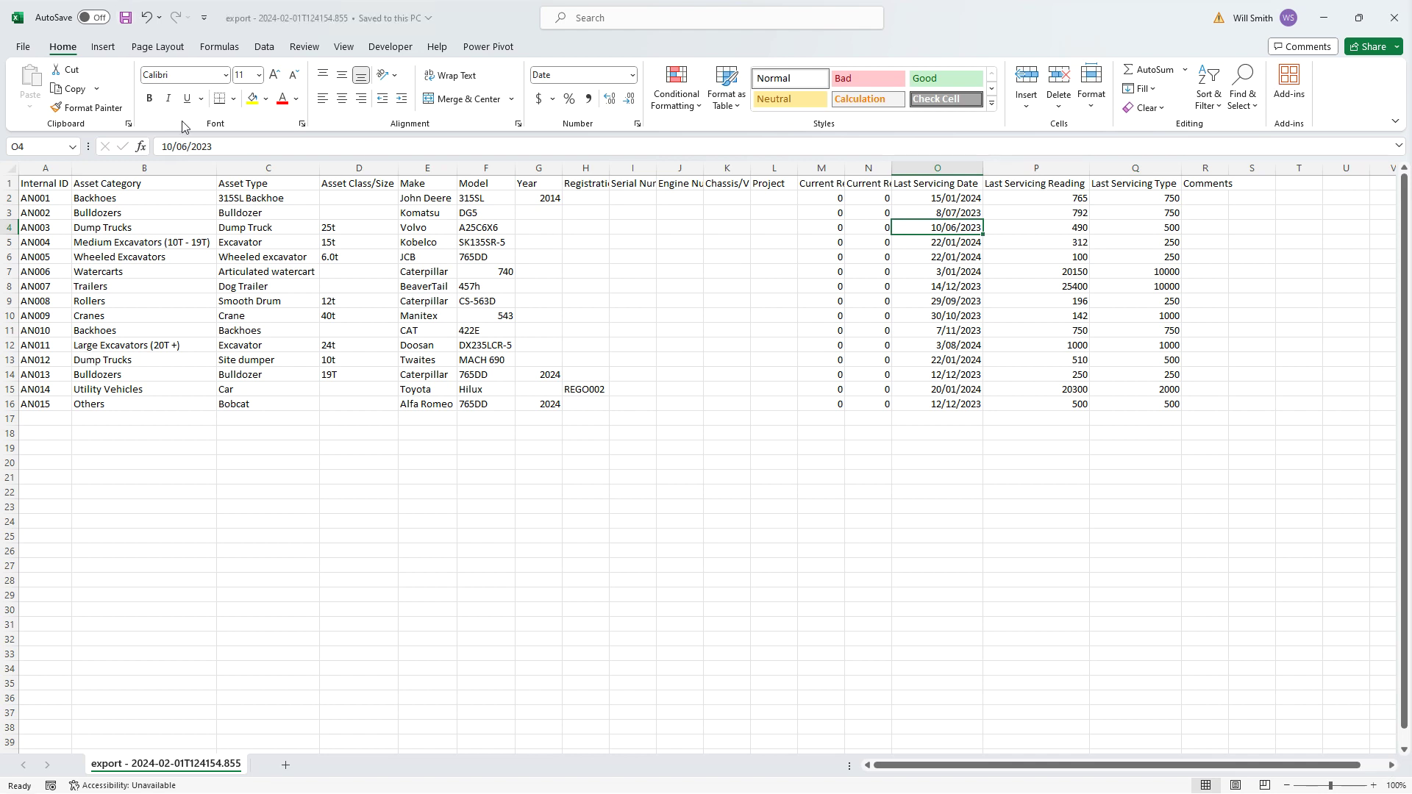
Switch to Nomadfleet and upload the file export - 2024-02-01T124154.855 from Downloads into the plant import.
{"action": "left_click", "coordinate": [1327, 23]}
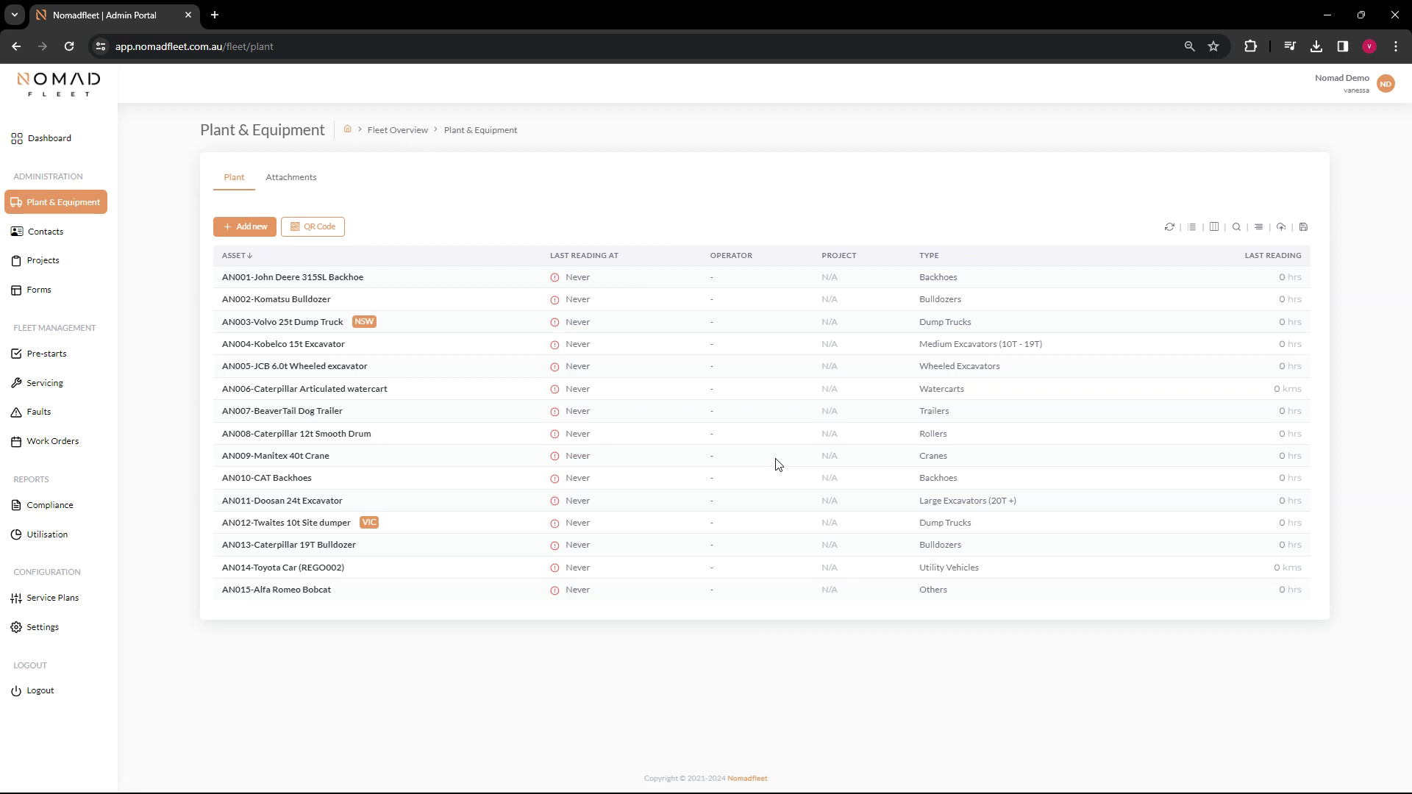
{"action": "left_click", "coordinate": [1280, 233]}
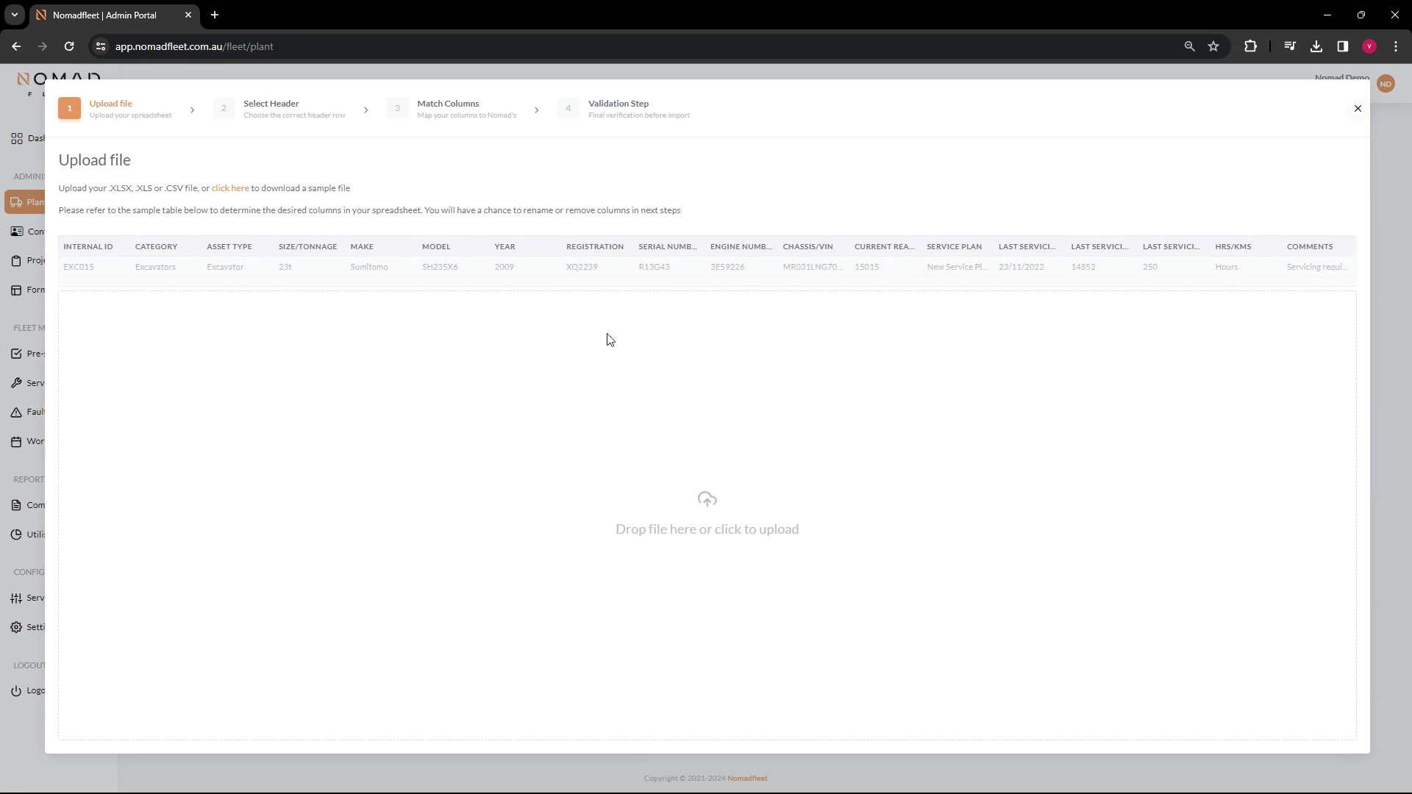
{"action": "left_click", "coordinate": [752, 508]}
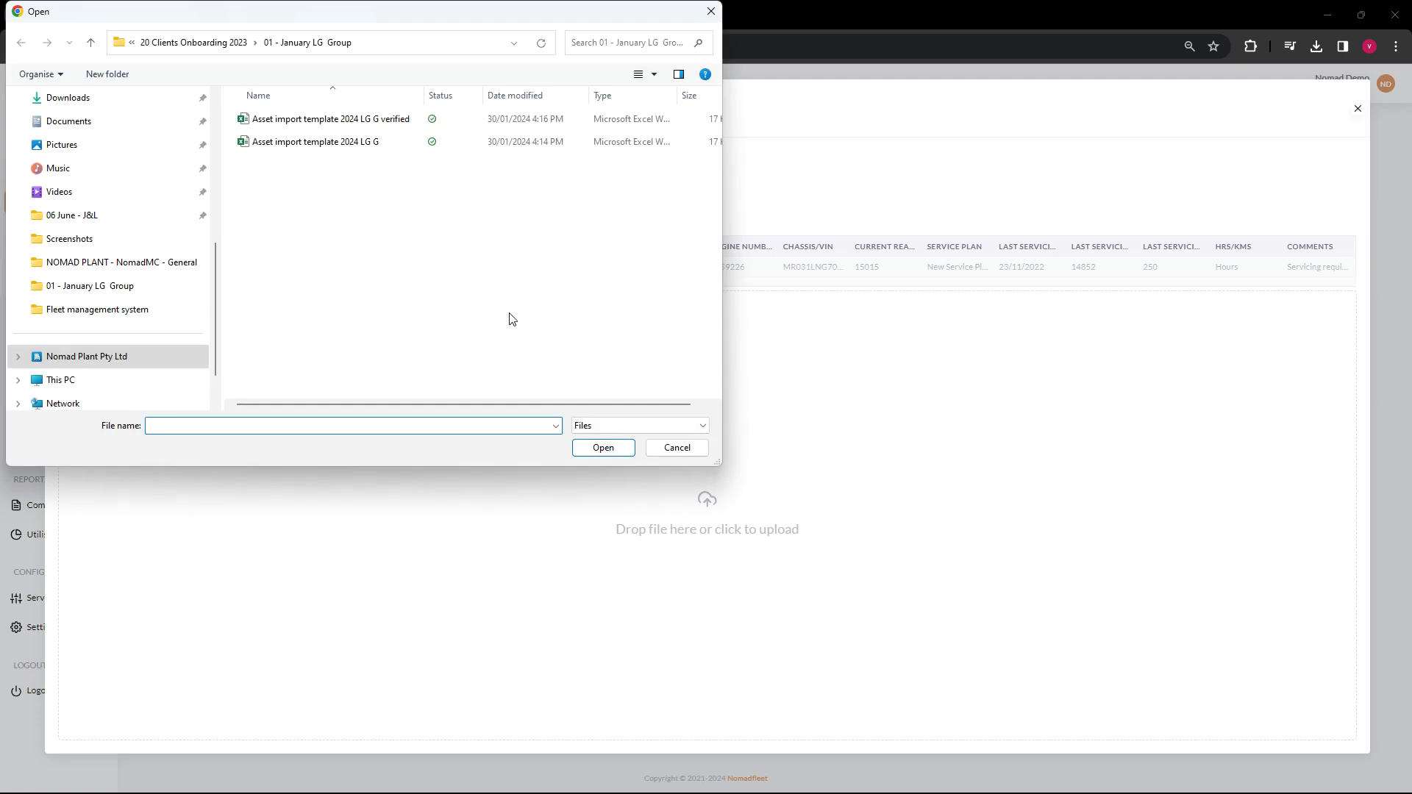
{"action": "left_click", "coordinate": [94, 98]}
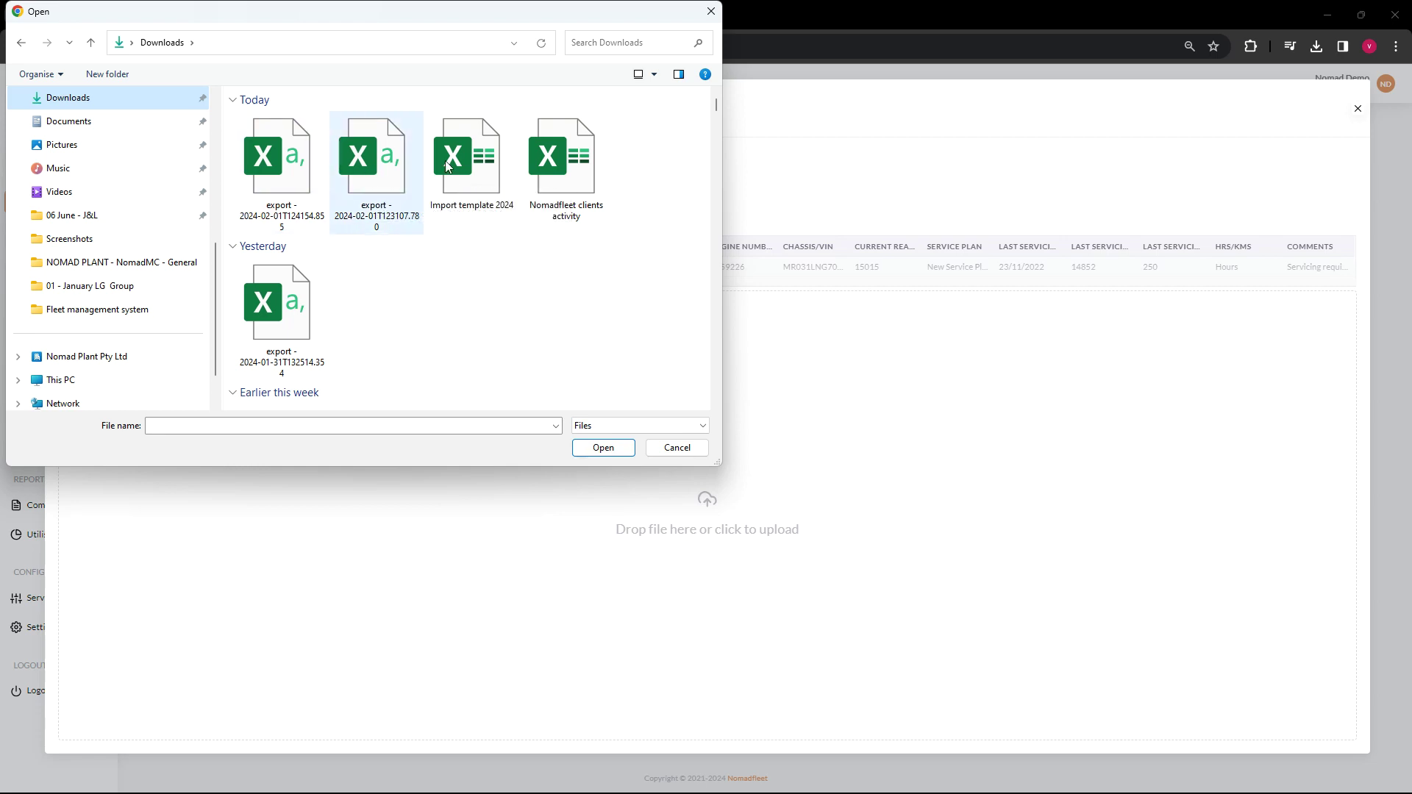
{"action": "left_click", "coordinate": [272, 162]}
{"action": "left_click", "coordinate": [595, 442]}
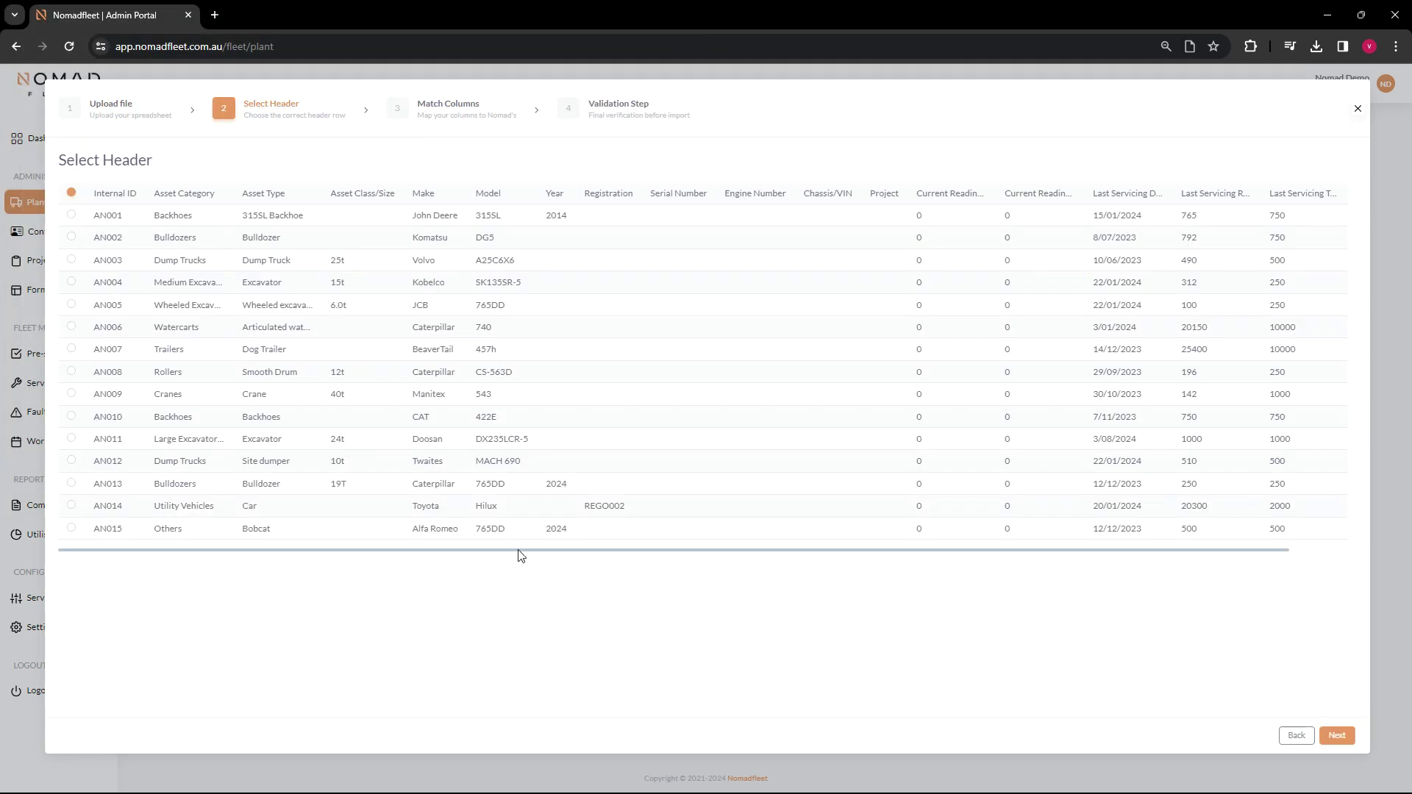
Accept the Internal ID row as the header, review the suggested column and category matches, and continue to data validation.
{"action": "mouse_move", "coordinate": [497, 551]}
{"action": "left_mouse_down"}
{"action": "mouse_move", "coordinate": [607, 546]}
{"action": "mouse_move", "coordinate": [475, 539]}
{"action": "left_mouse_up"}
{"action": "left_click", "coordinate": [1337, 736]}
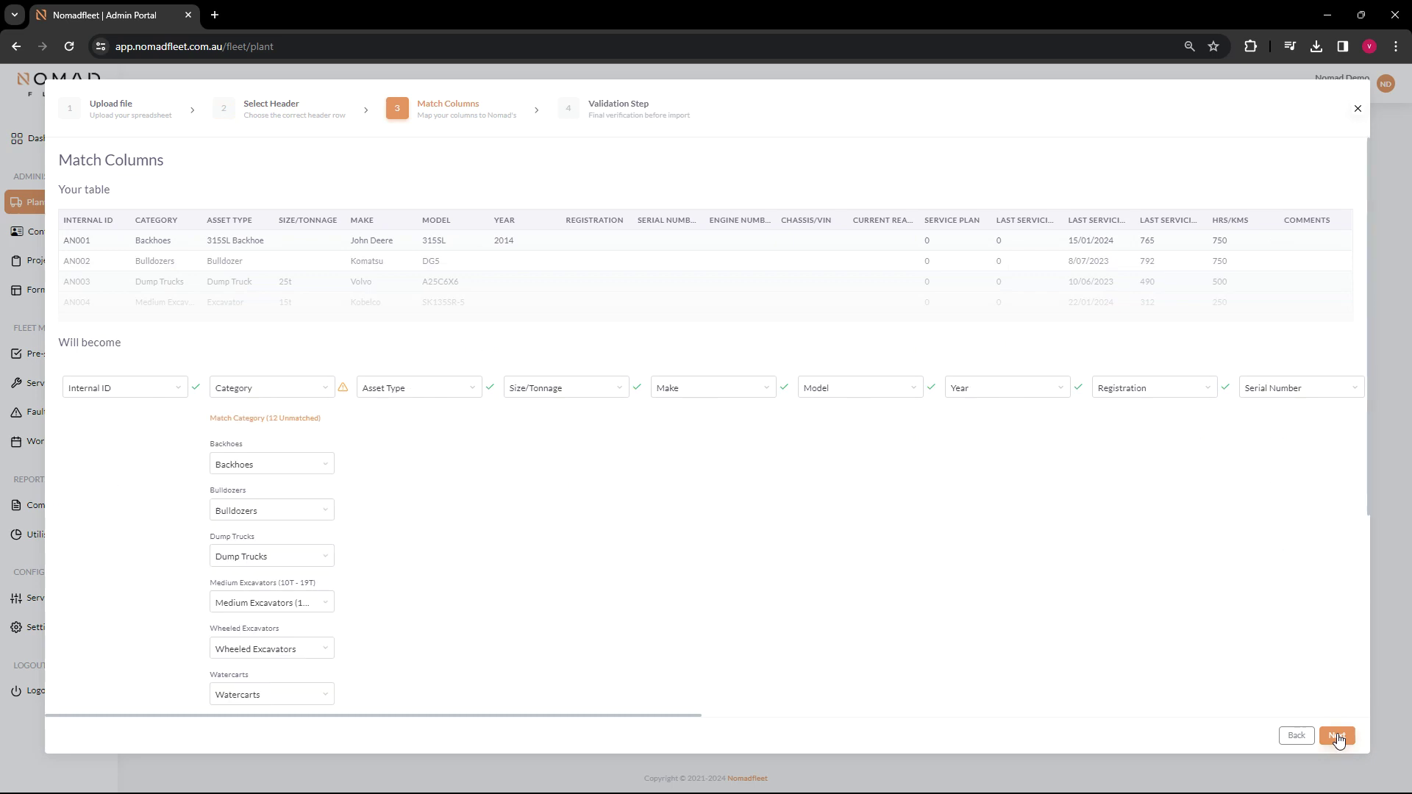
{"action": "scroll", "coordinate": [489, 517], "scroll_direction": "down", "scroll_amount": 4}
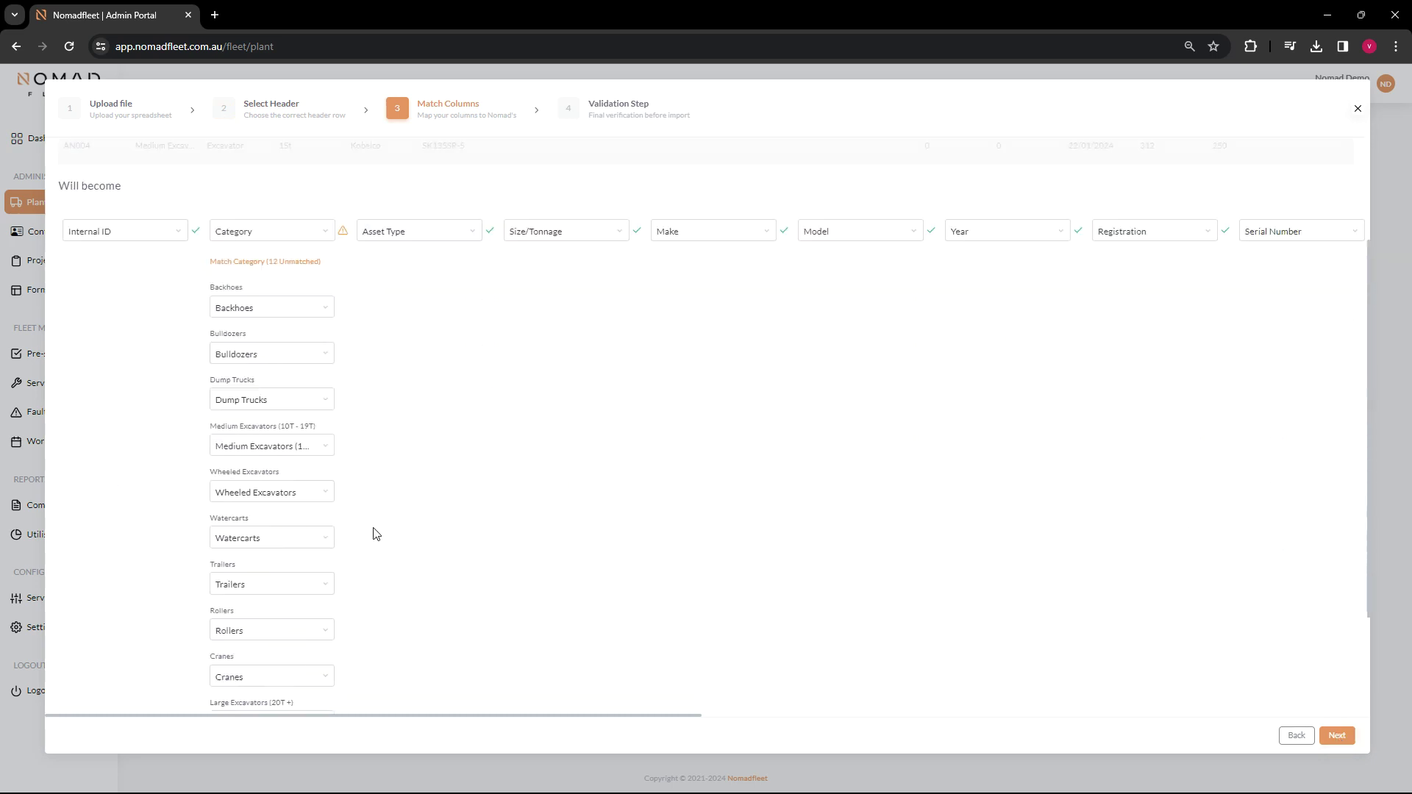
{"action": "scroll", "coordinate": [265, 580], "scroll_direction": "up", "scroll_amount": 4}
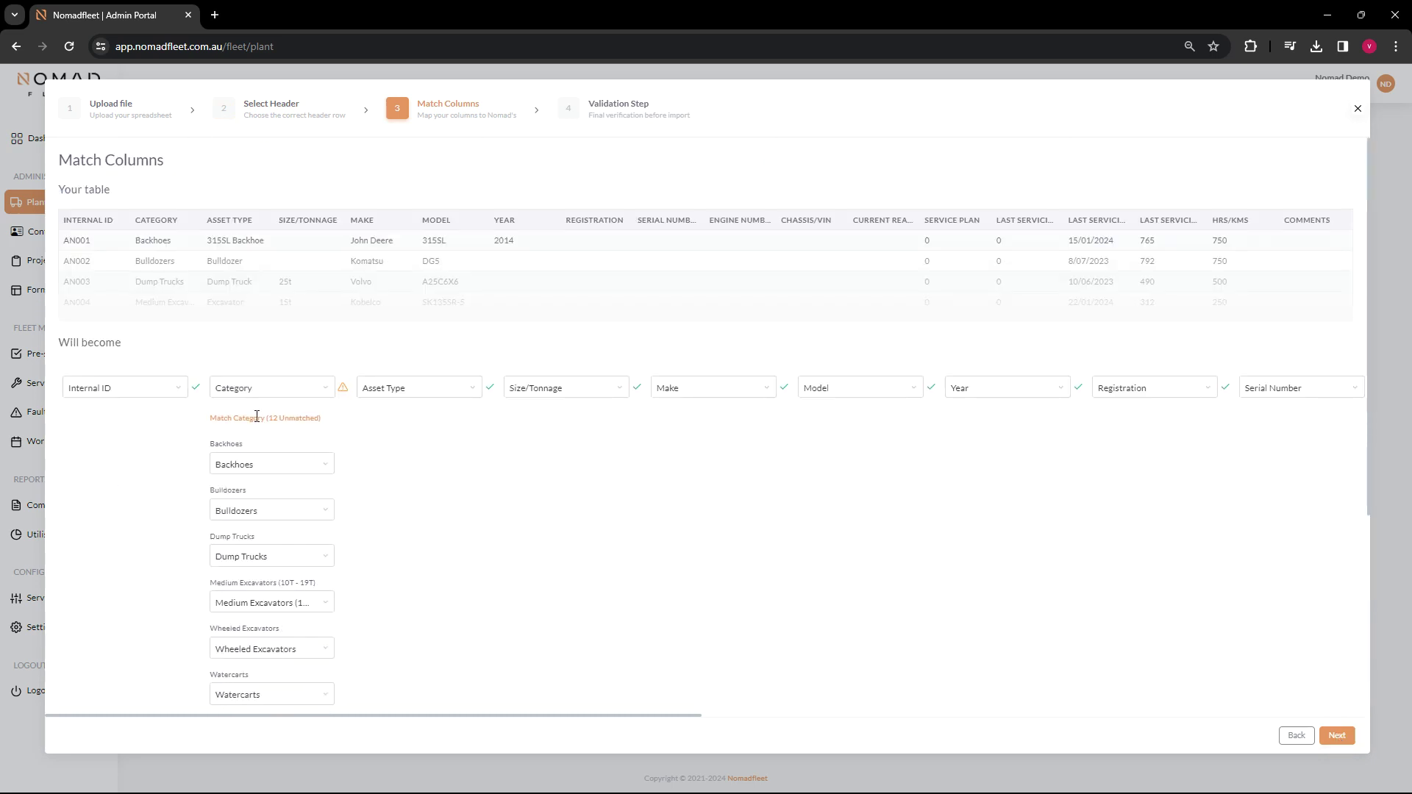
{"action": "left_click_drag", "start_coordinate": [431, 718], "coordinate": [997, 697]}
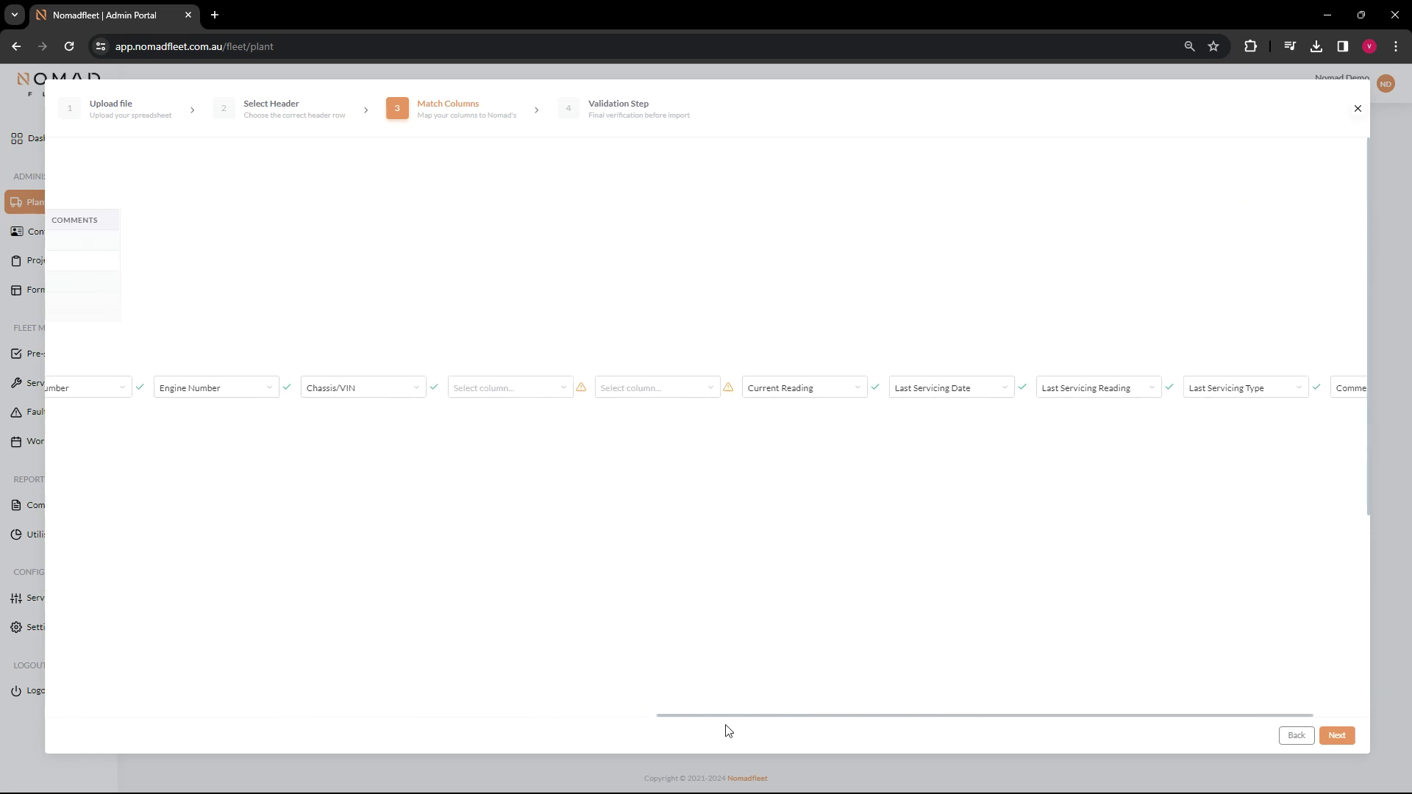
{"action": "left_click_drag", "start_coordinate": [719, 720], "coordinate": [63, 676]}
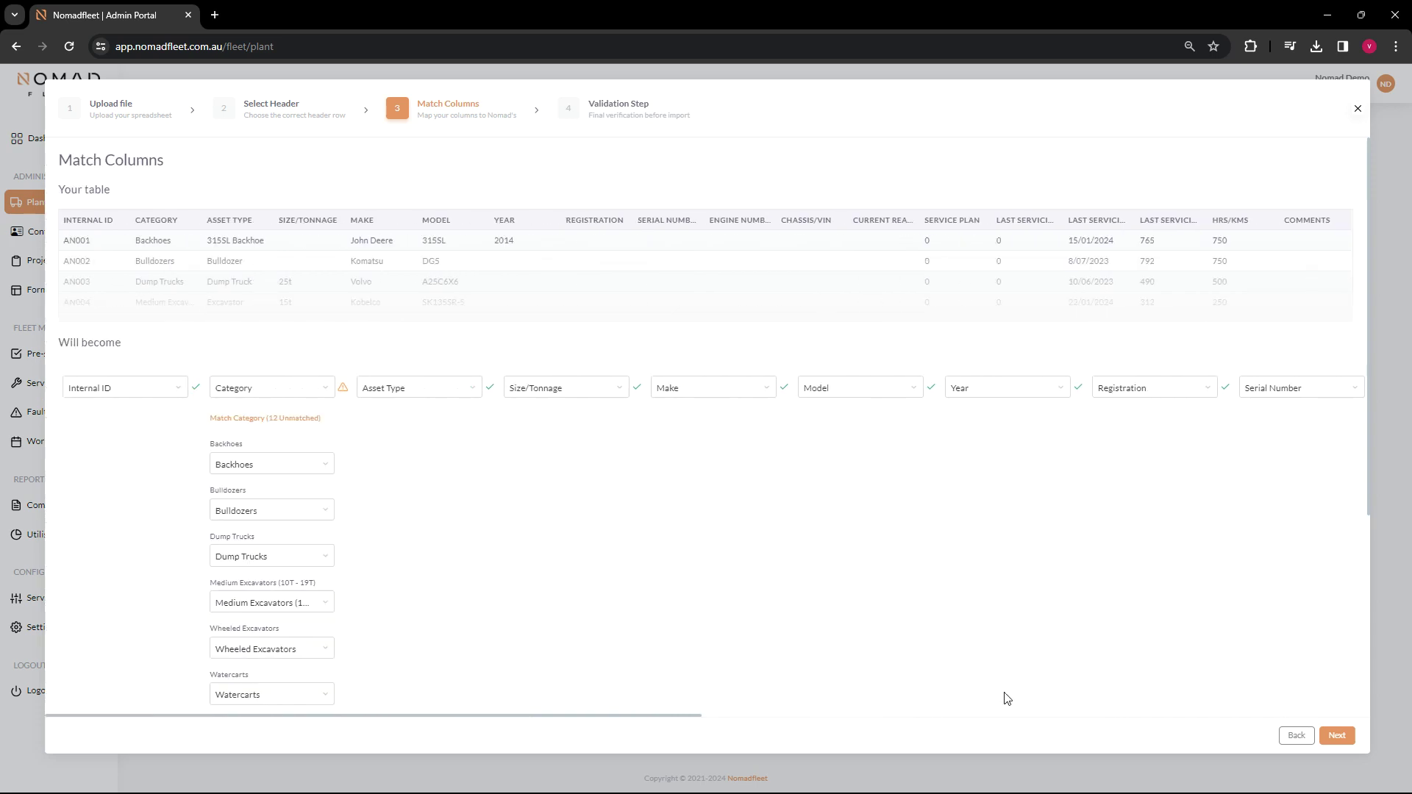
{"action": "left_click", "coordinate": [1340, 738]}
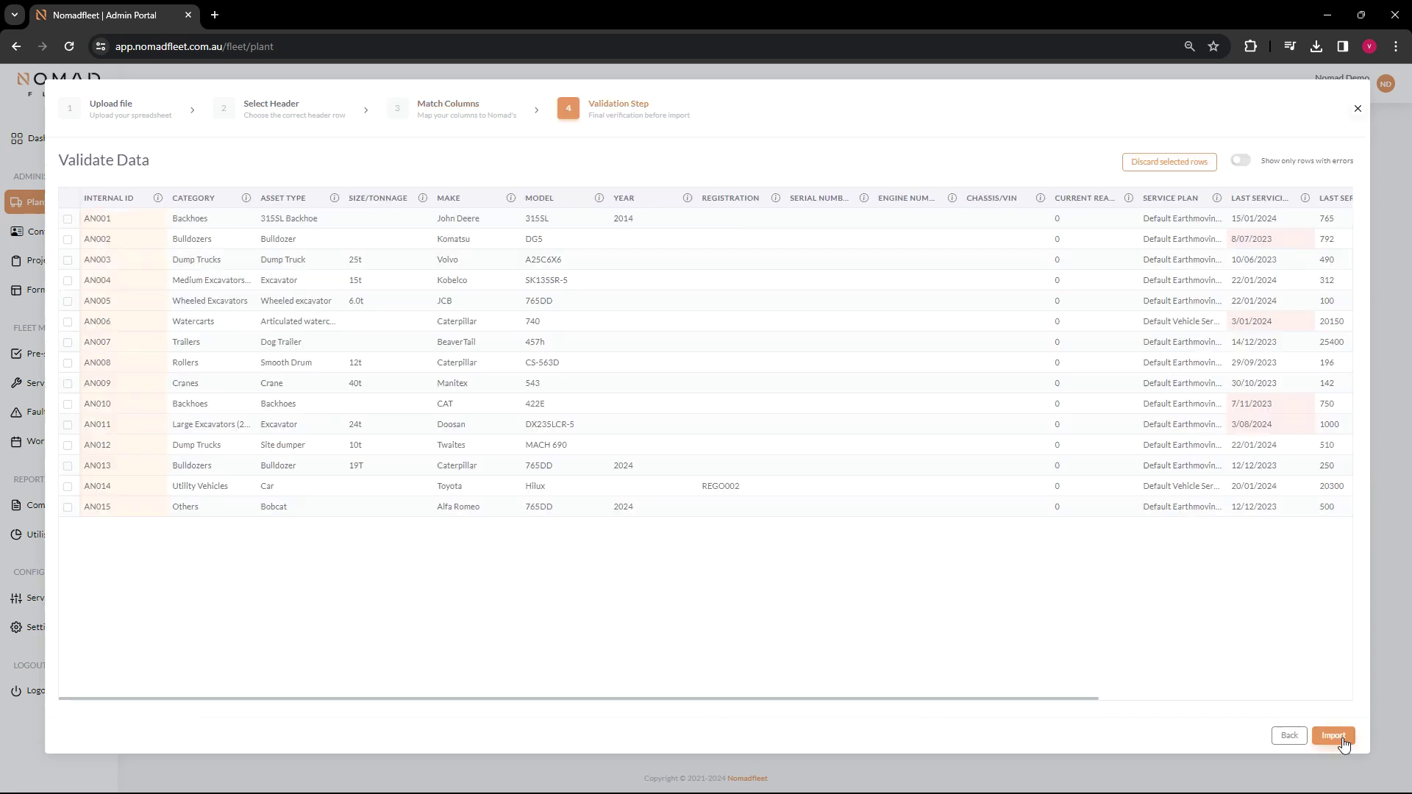
Check the existing asset IDs and servicing dates in the validation table, and import the assets while ignoring rows with errors.
{"action": "mouse_move", "coordinate": [131, 220]}
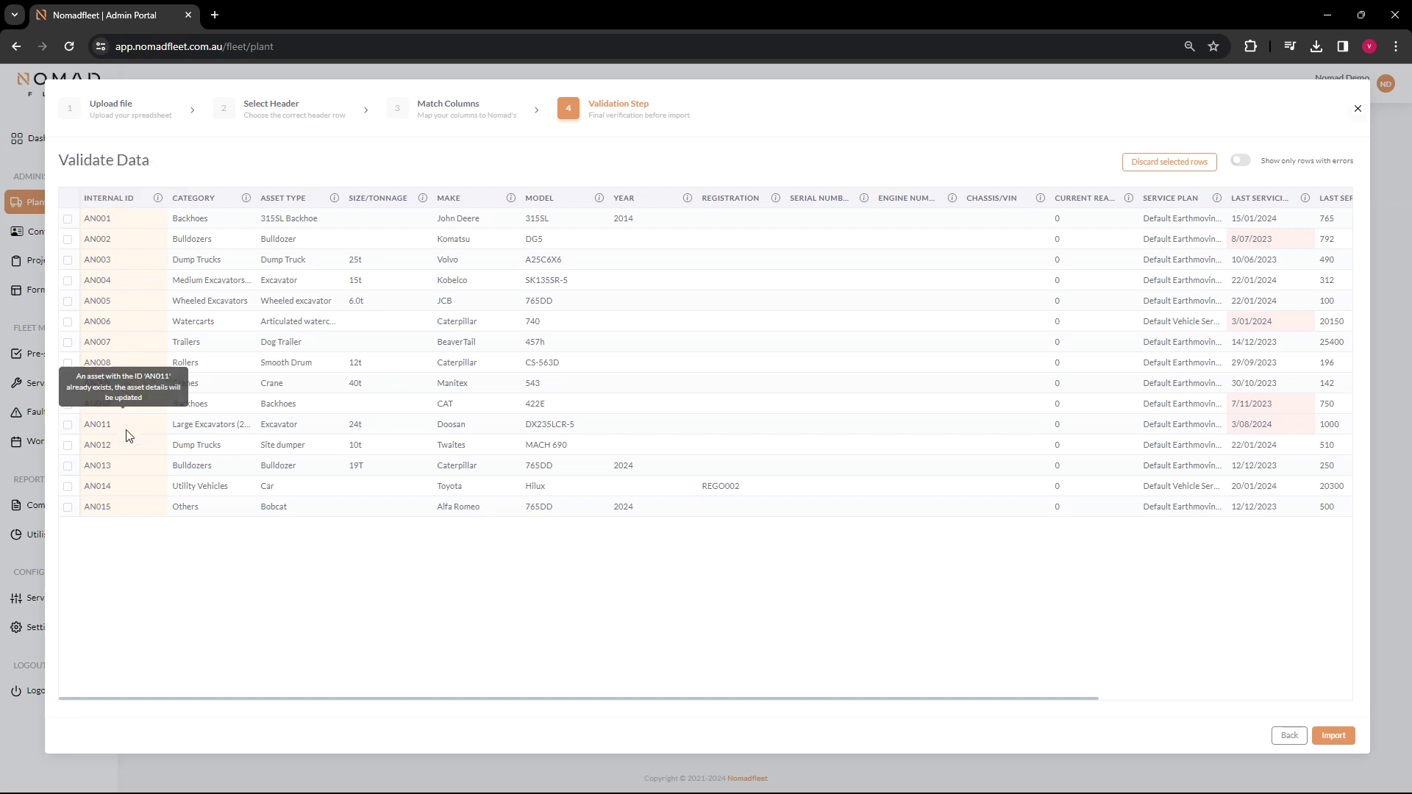
{"action": "mouse_move", "coordinate": [135, 516]}
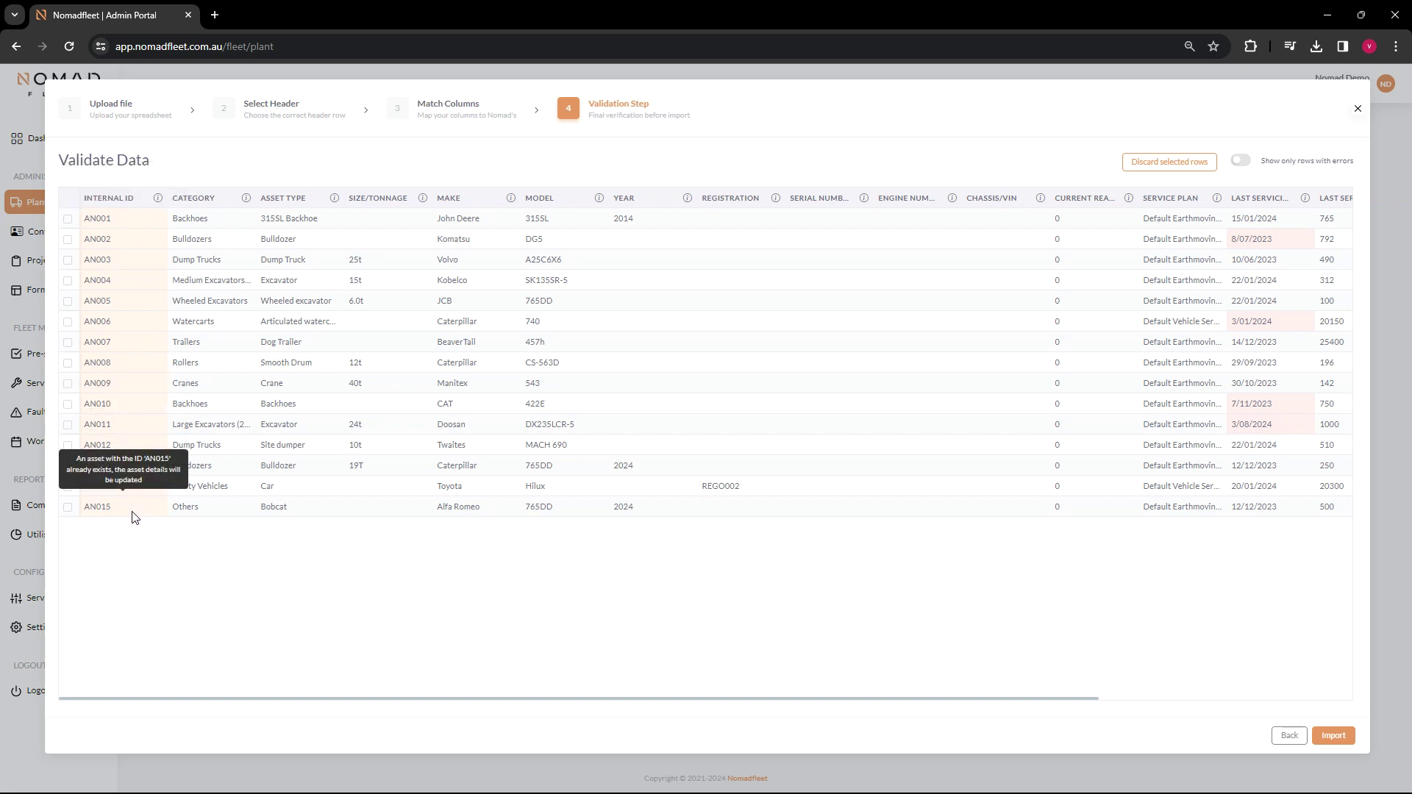
{"action": "mouse_move", "coordinate": [149, 297]}
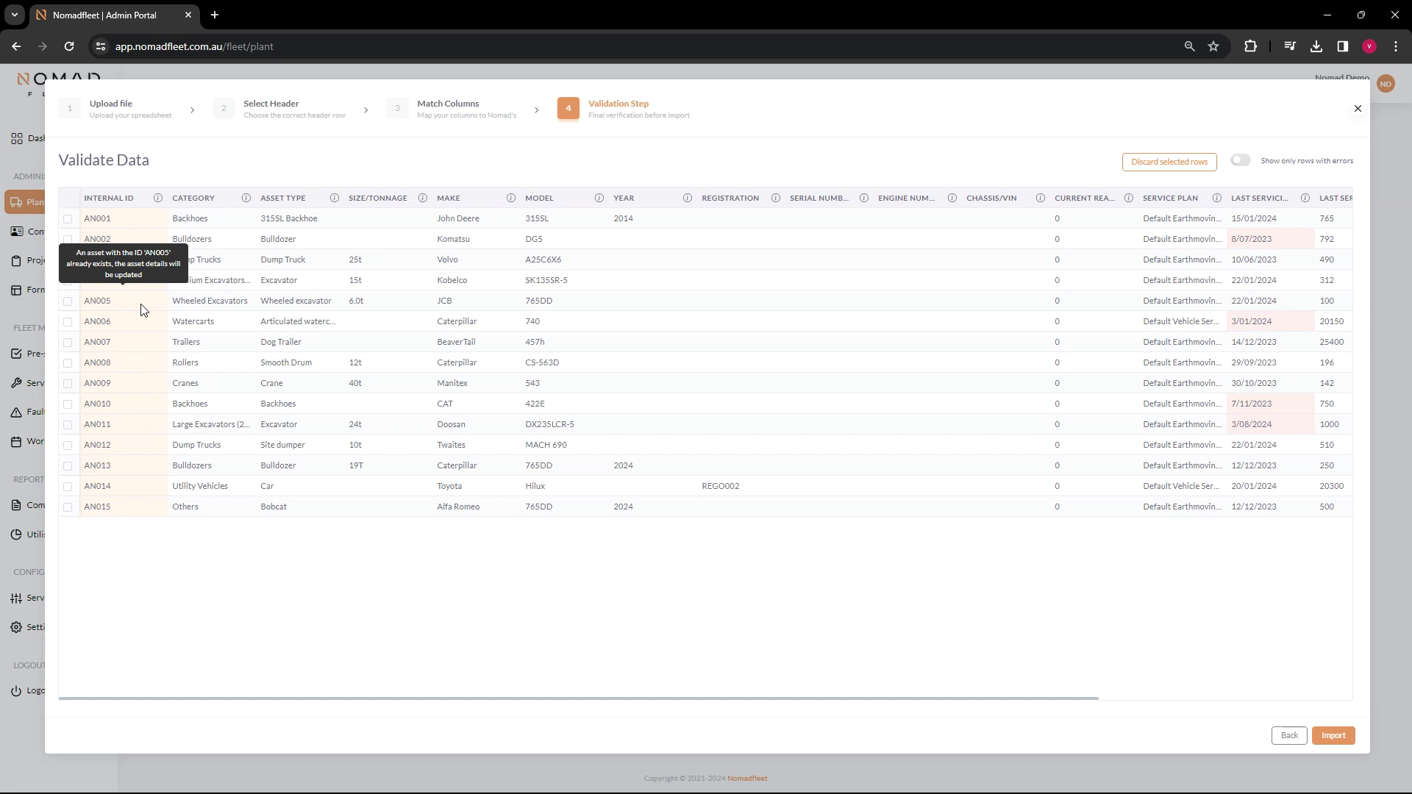
{"action": "left_click_drag", "start_coordinate": [382, 699], "coordinate": [640, 688]}
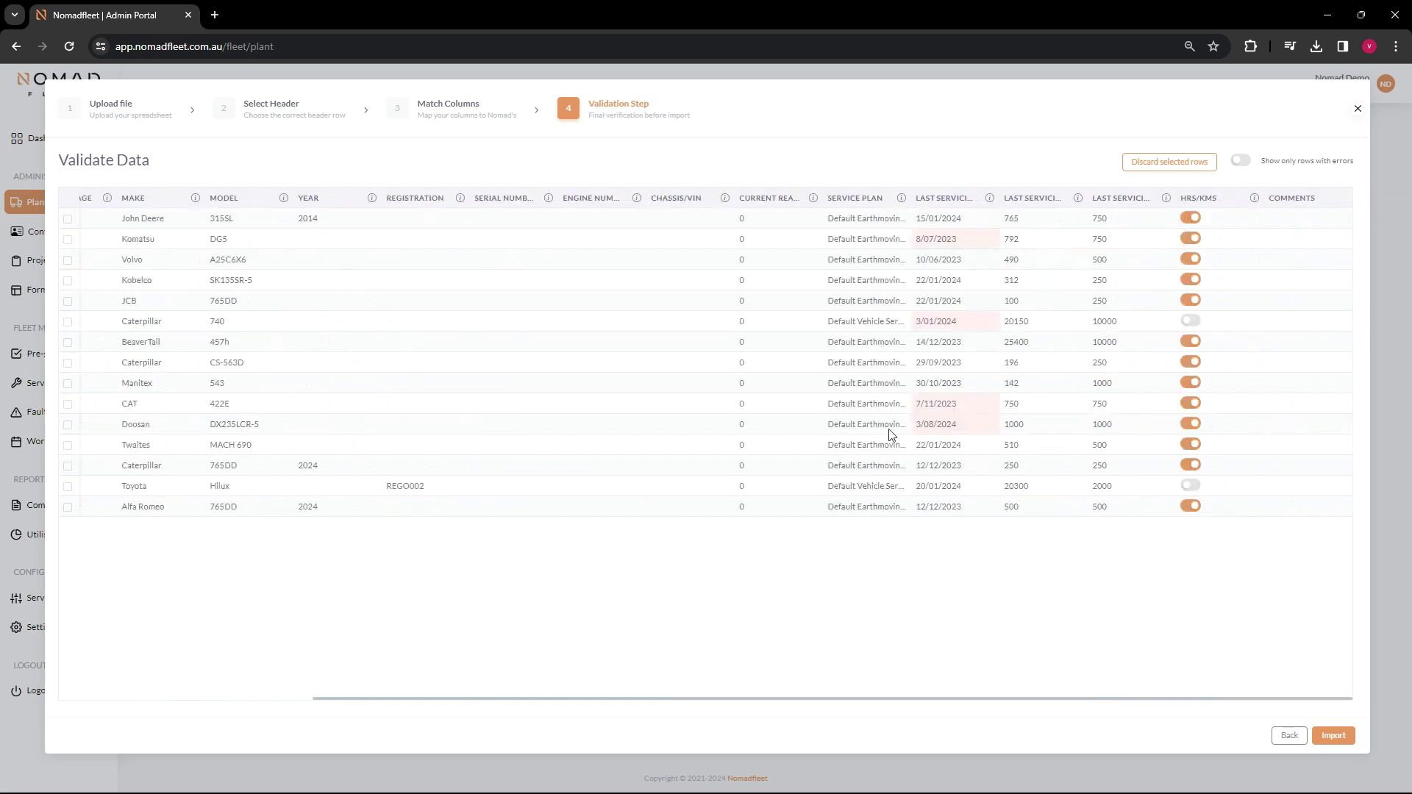
{"action": "left_click", "coordinate": [1333, 736]}
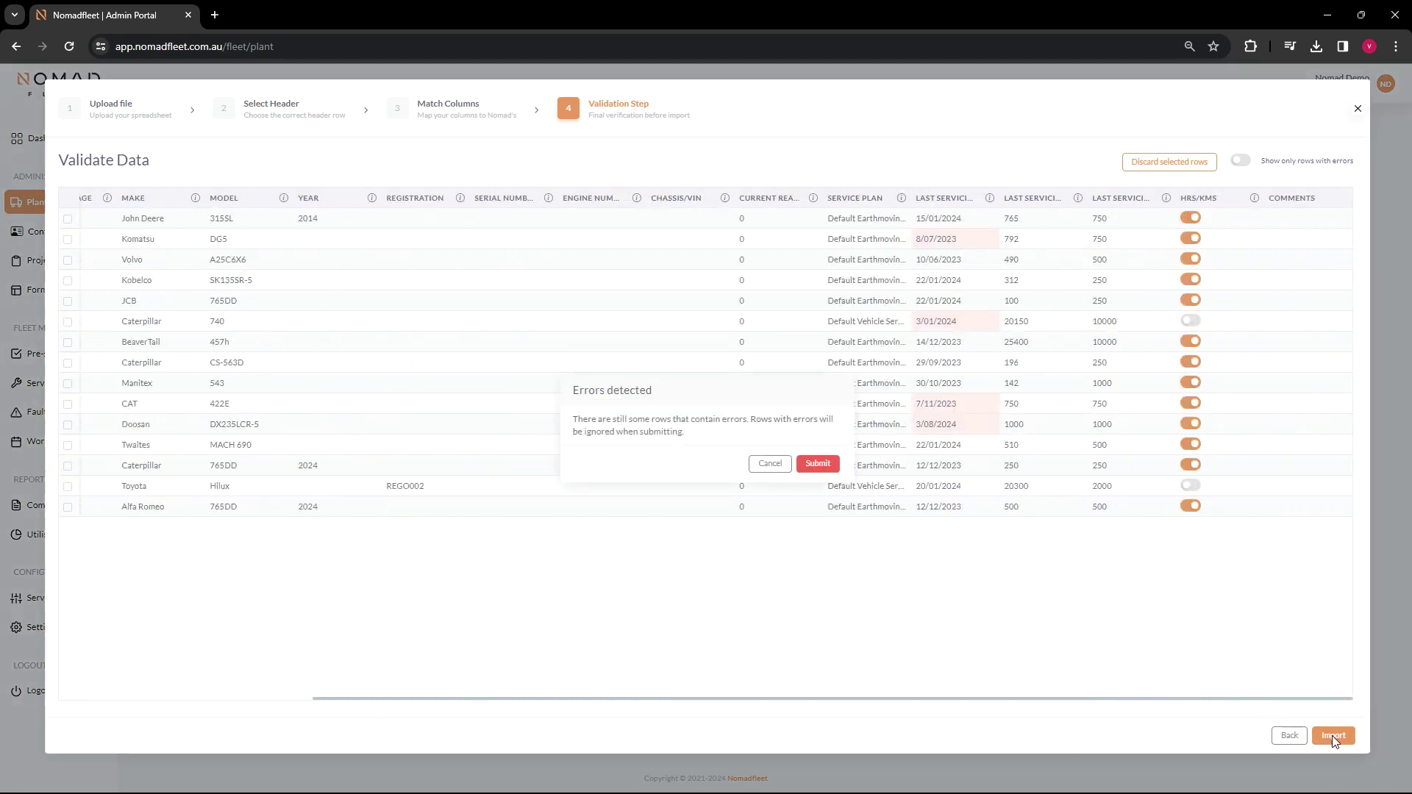
{"action": "left_click", "coordinate": [818, 464]}
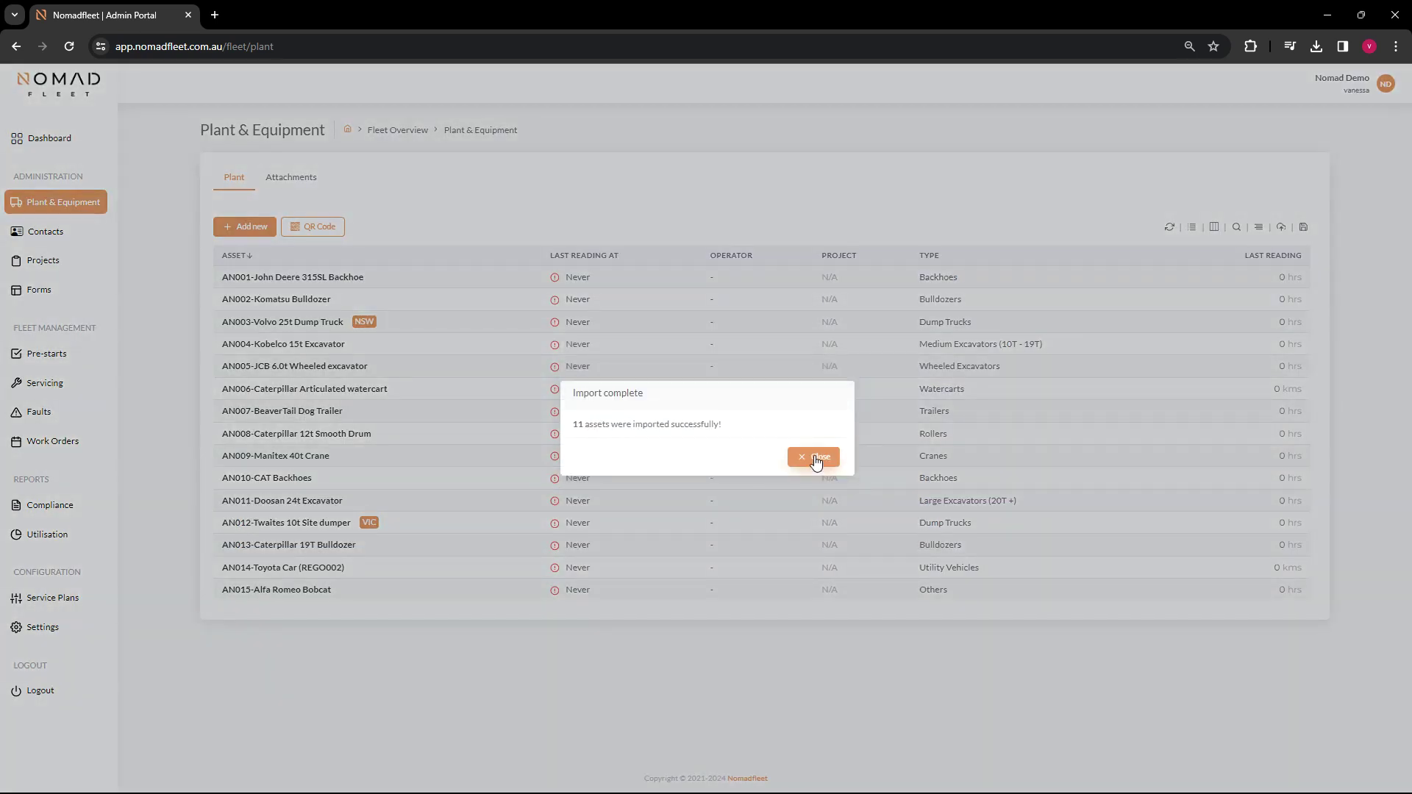
{"action": "left_click", "coordinate": [816, 458]}
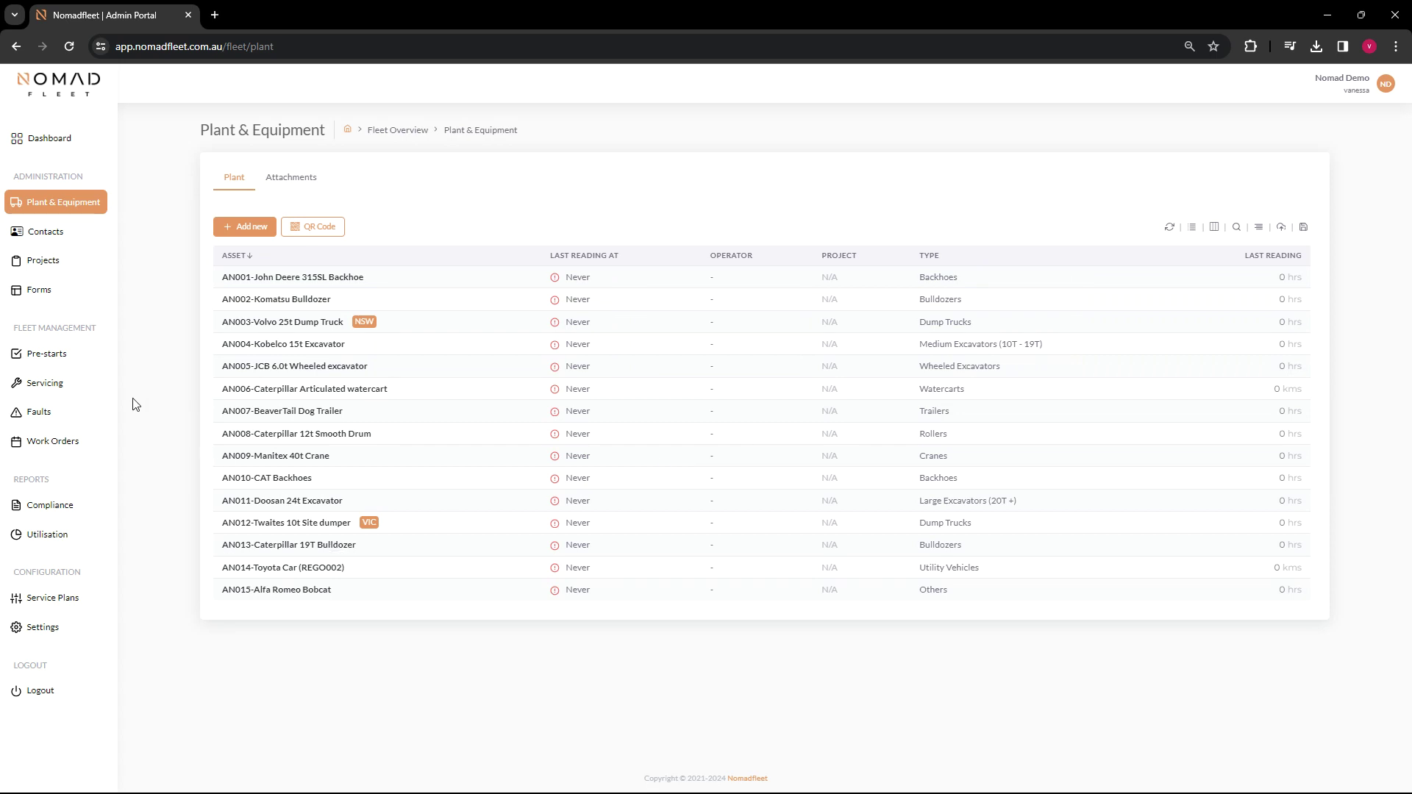
Open the plant servicing status list and sort it by plant in ascending order.
{"action": "left_click", "coordinate": [103, 388]}
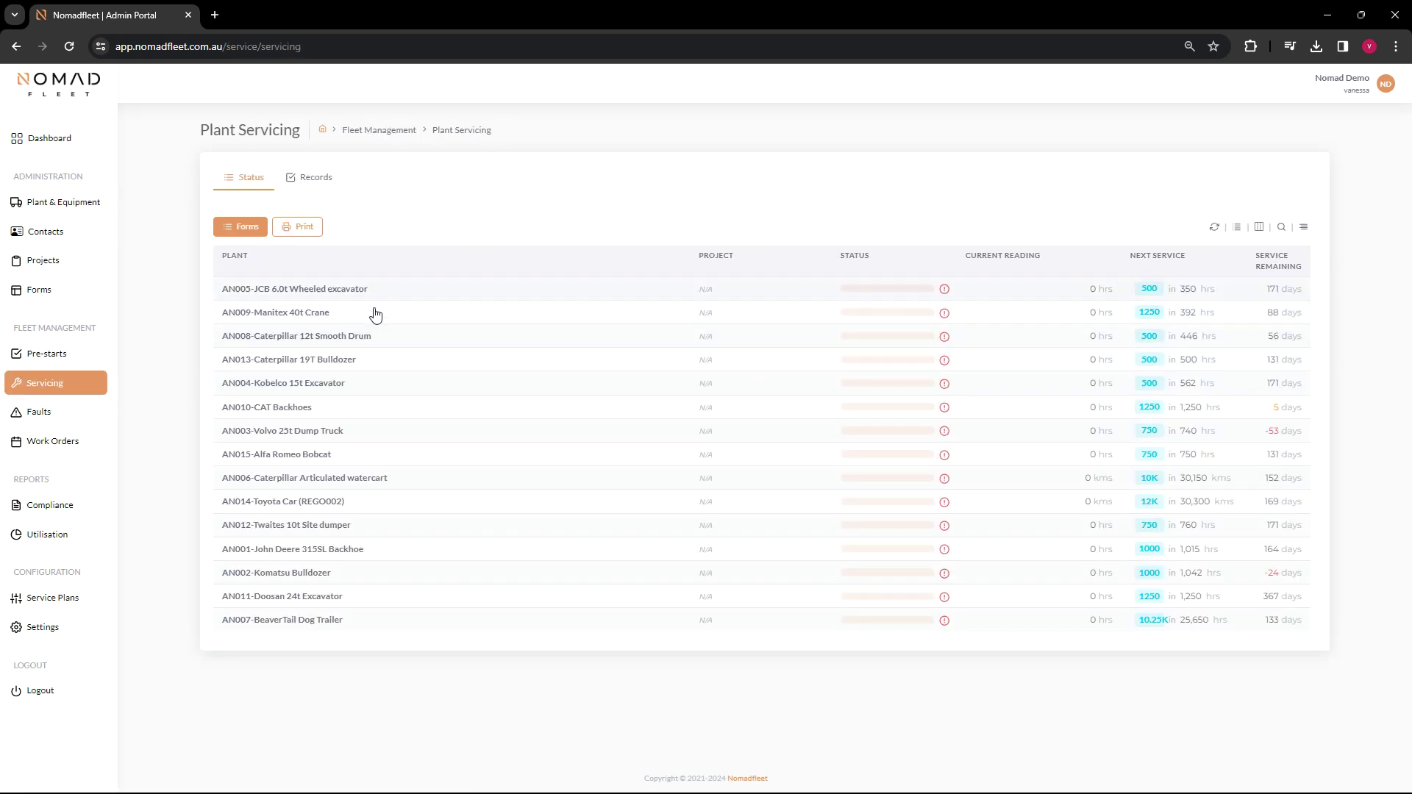
{"action": "left_click", "coordinate": [246, 257]}
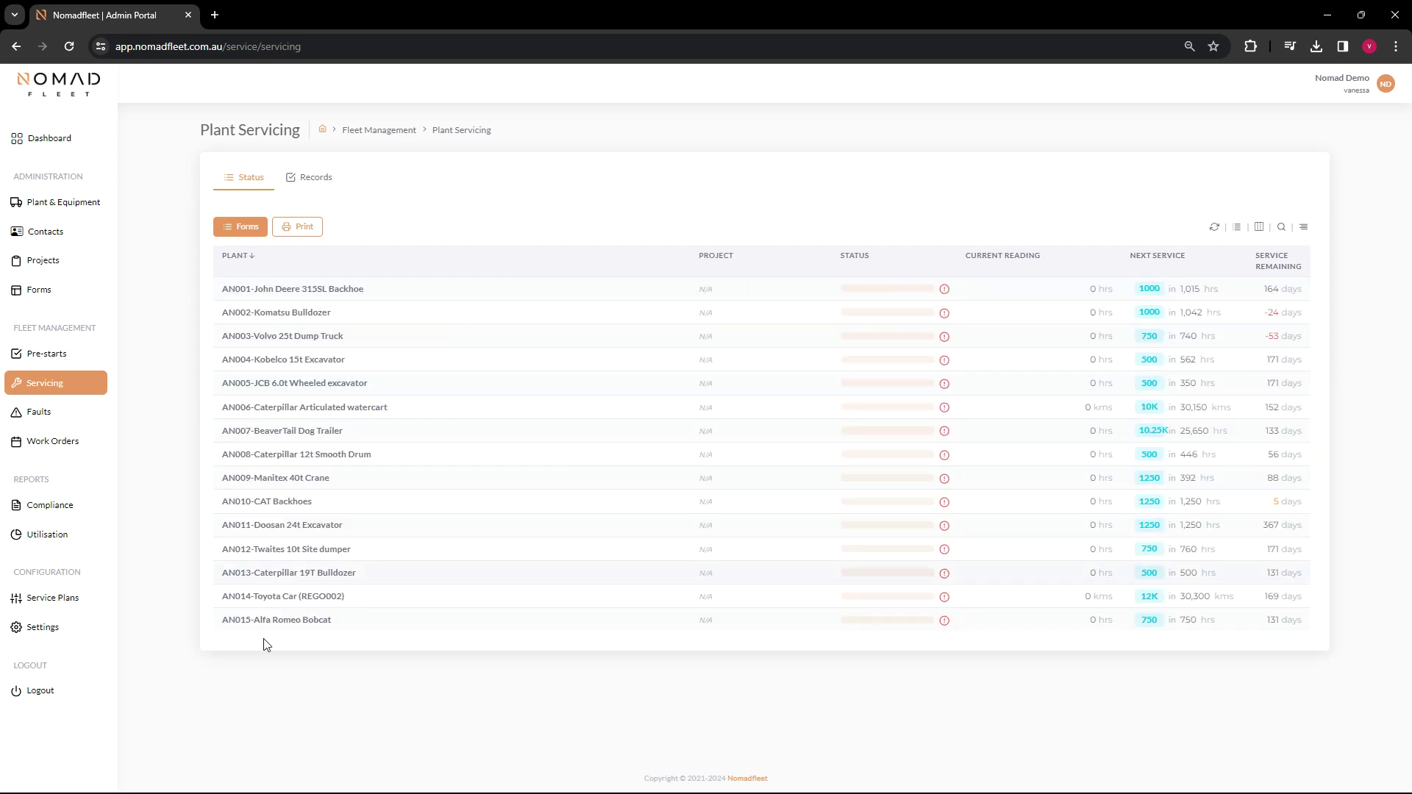